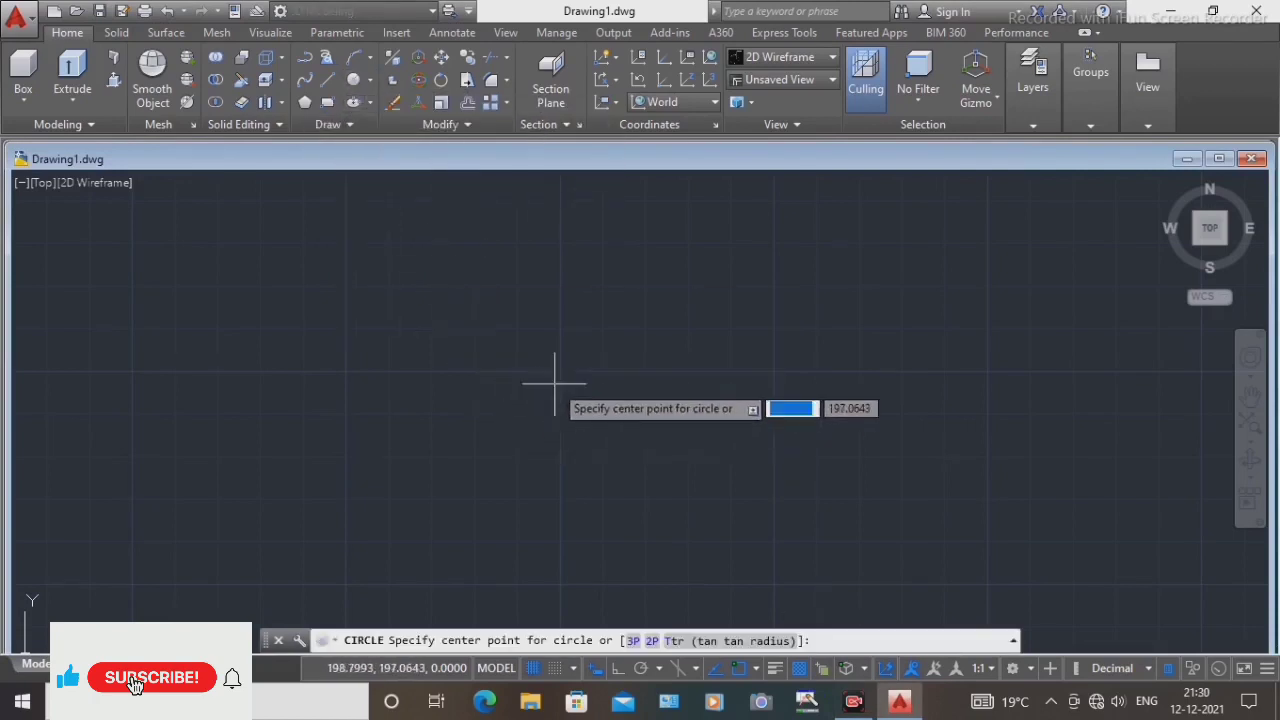
# Draw a radius-40 circle near the canvas centre as the disc's outer edge
pyautogui.click(517, 372)
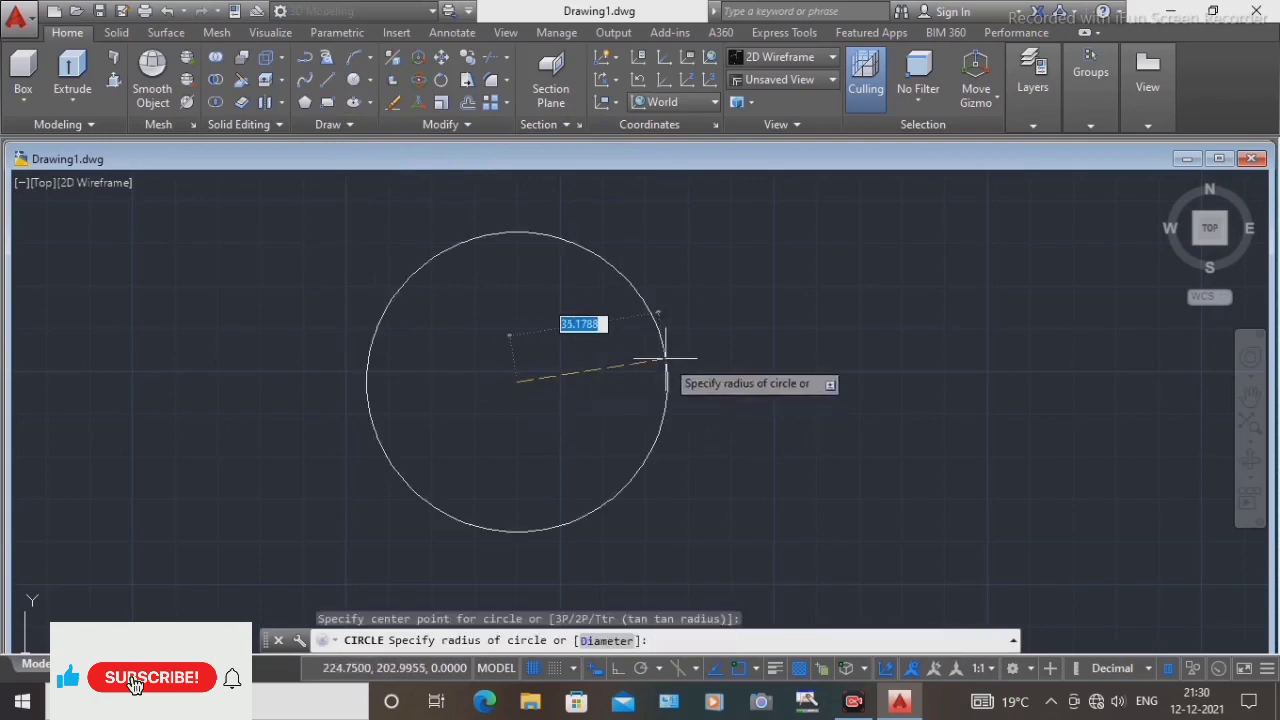
pyautogui.write('40')
pyautogui.press('Return')
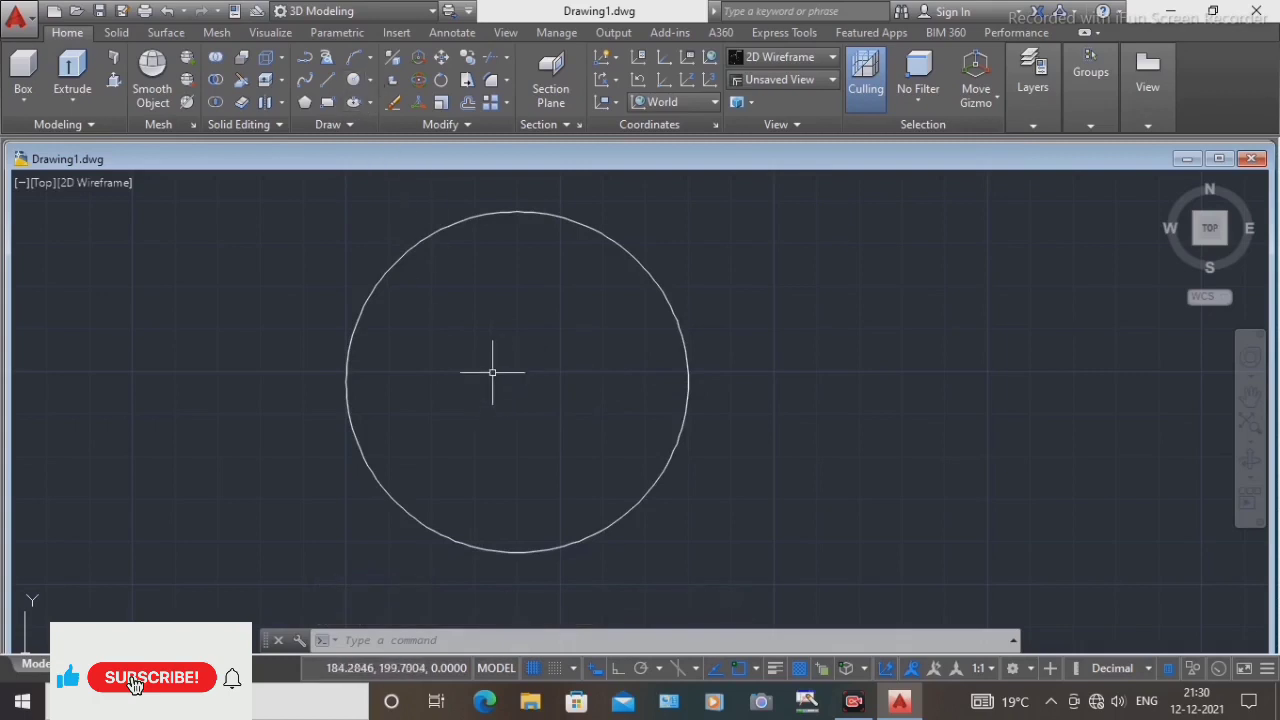
pyautogui.press('Return')
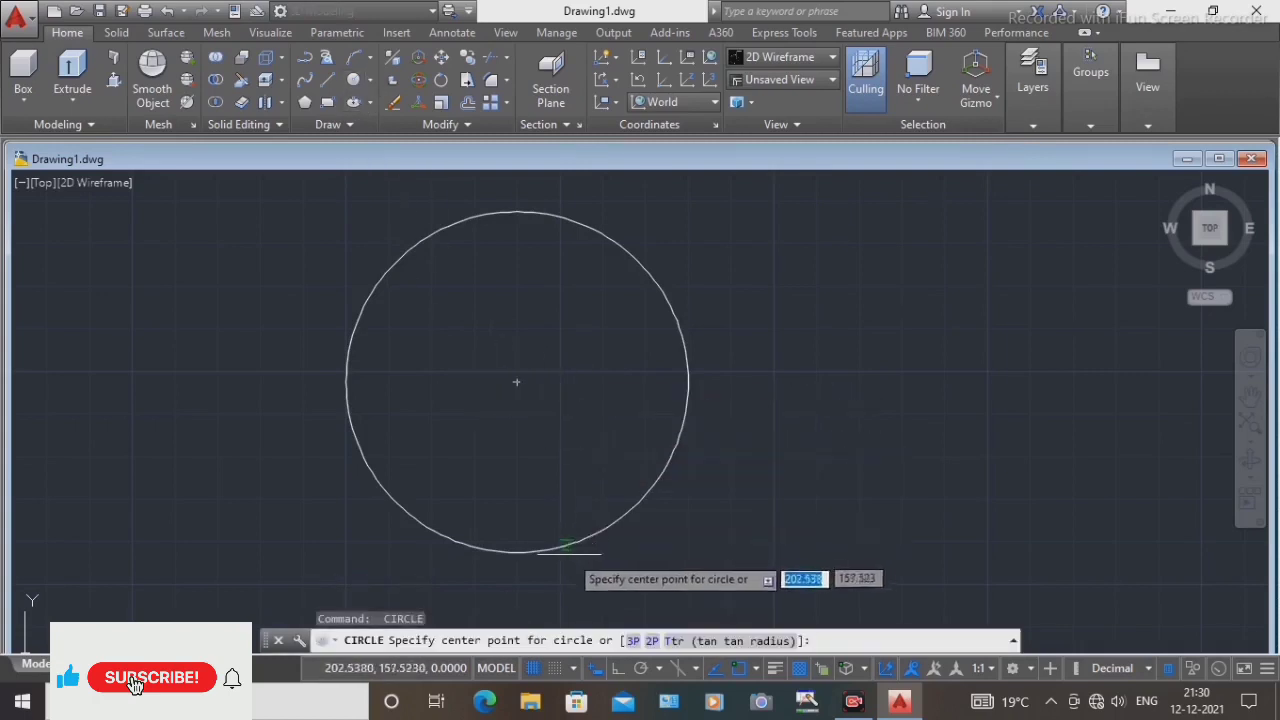
# Draw a radius-20 circle concentric with the radius-40 circle
pyautogui.click(516, 381)
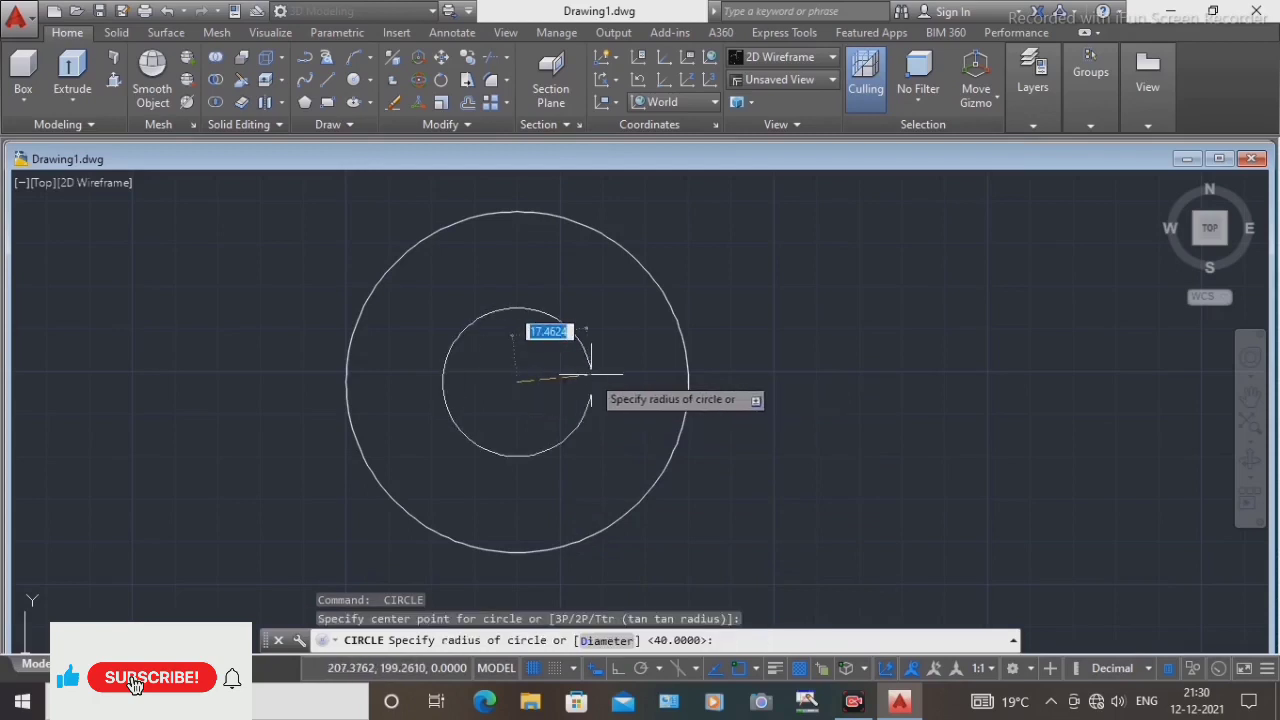
pyautogui.write('20')
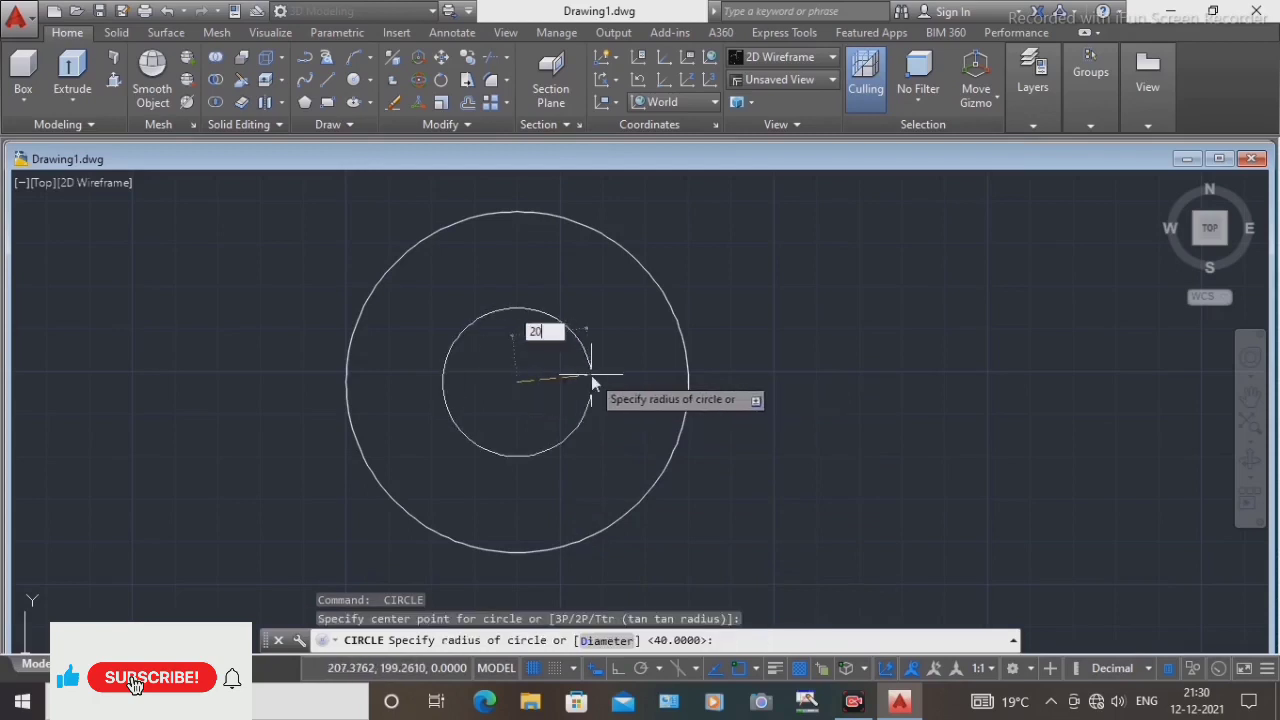
pyautogui.press('Return')
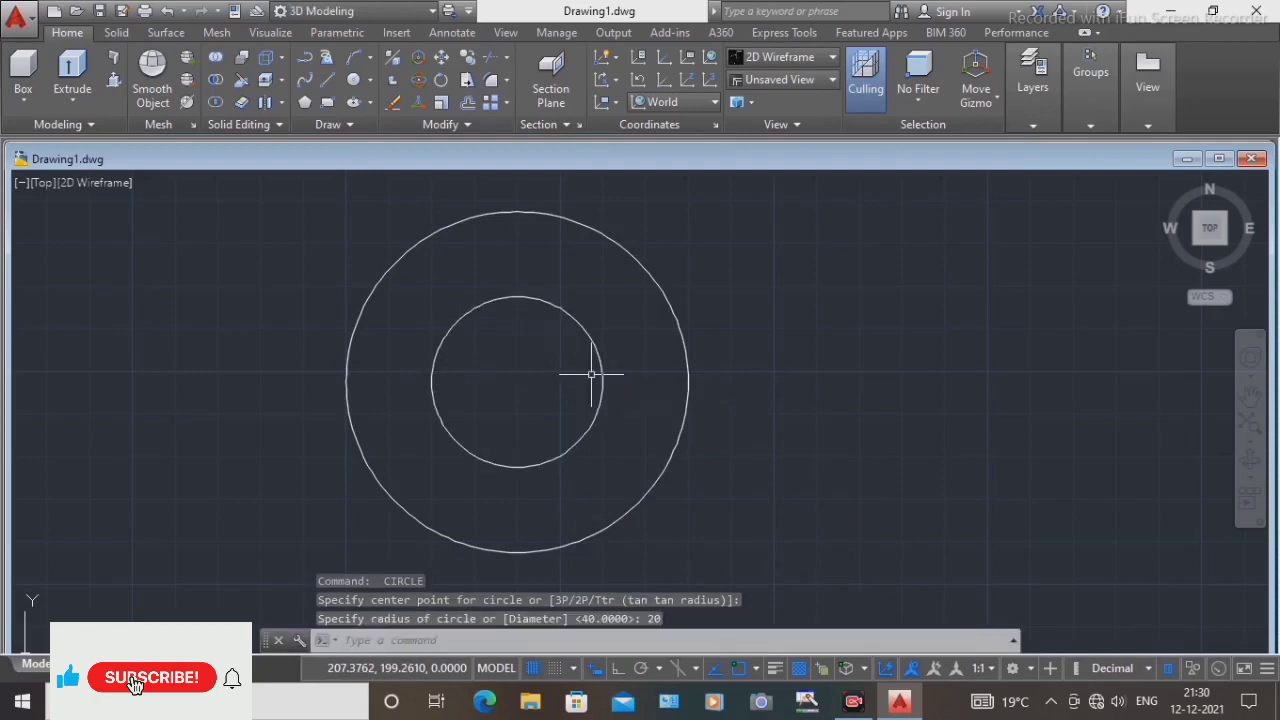
pyautogui.click(370, 80)
# Draw a radius-10 circle centred on the top quadrant of the radius-20 circle
pyautogui.click(365, 112)
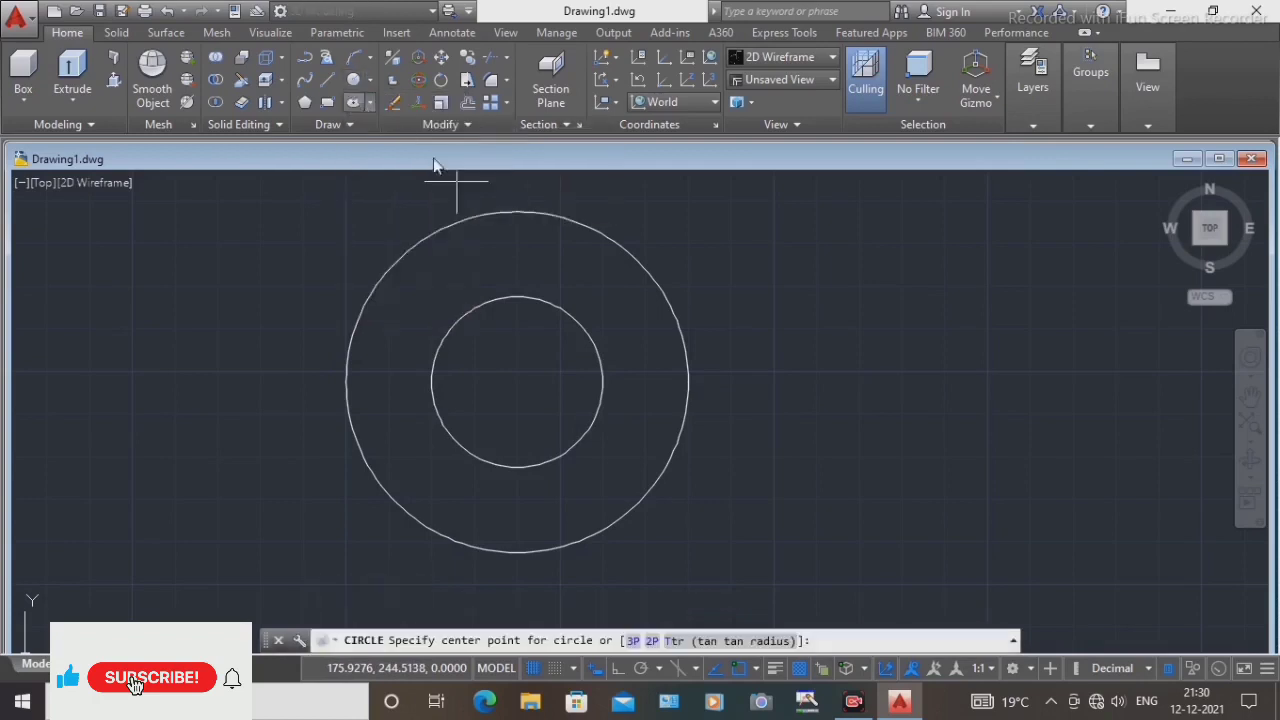
pyautogui.click(516, 297)
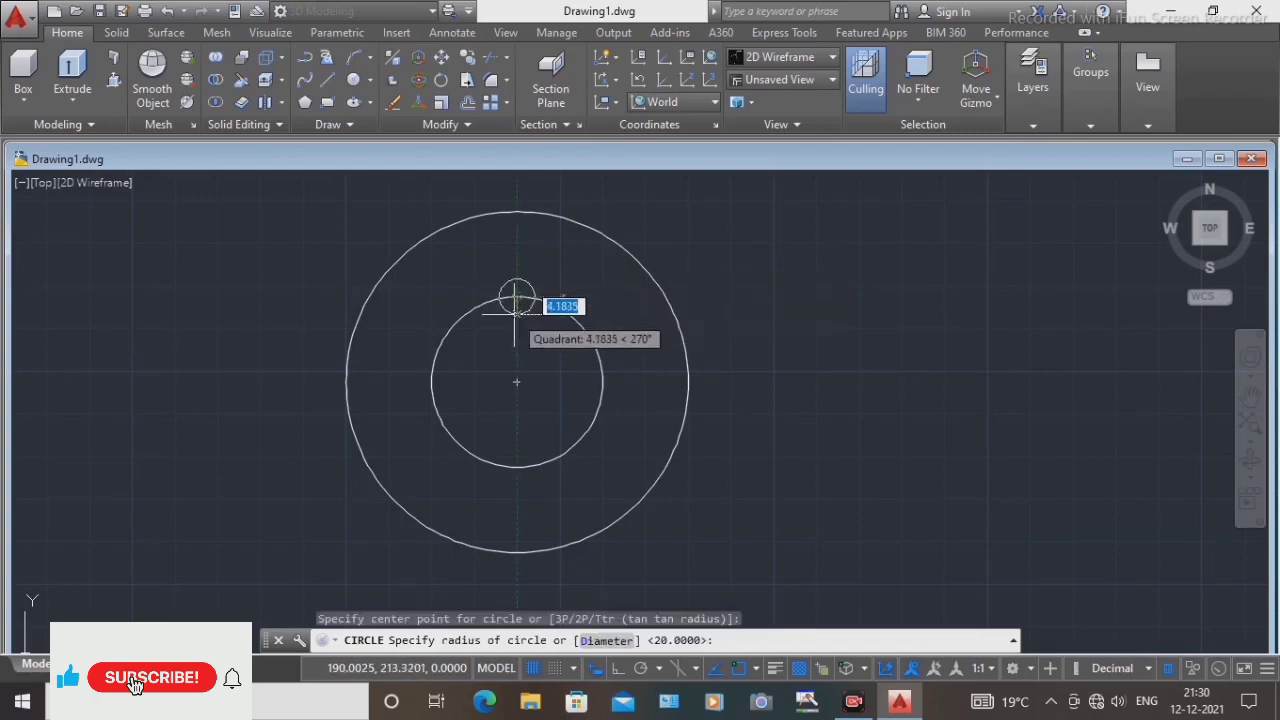
pyautogui.write('10')
pyautogui.press('Return')
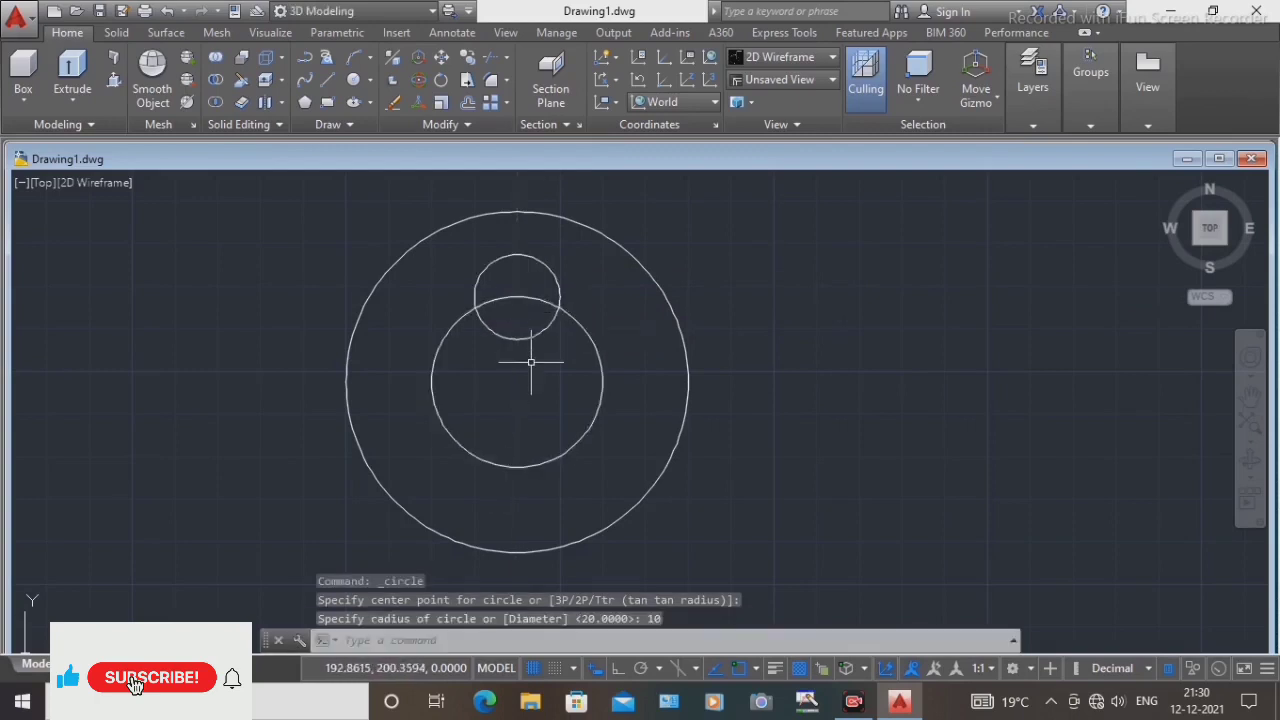
pyautogui.click(508, 100)
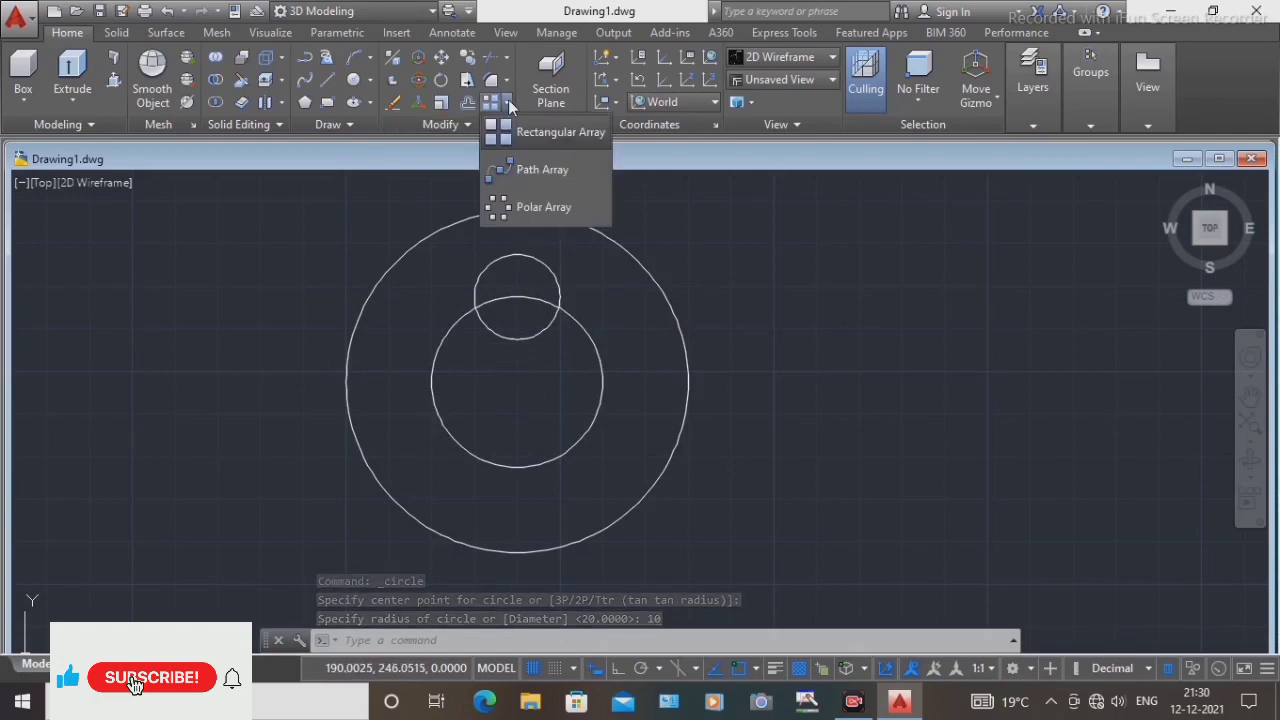
# Polar-array the radius-10 circle into 4 copies around the disc centre
pyautogui.click(492, 218)
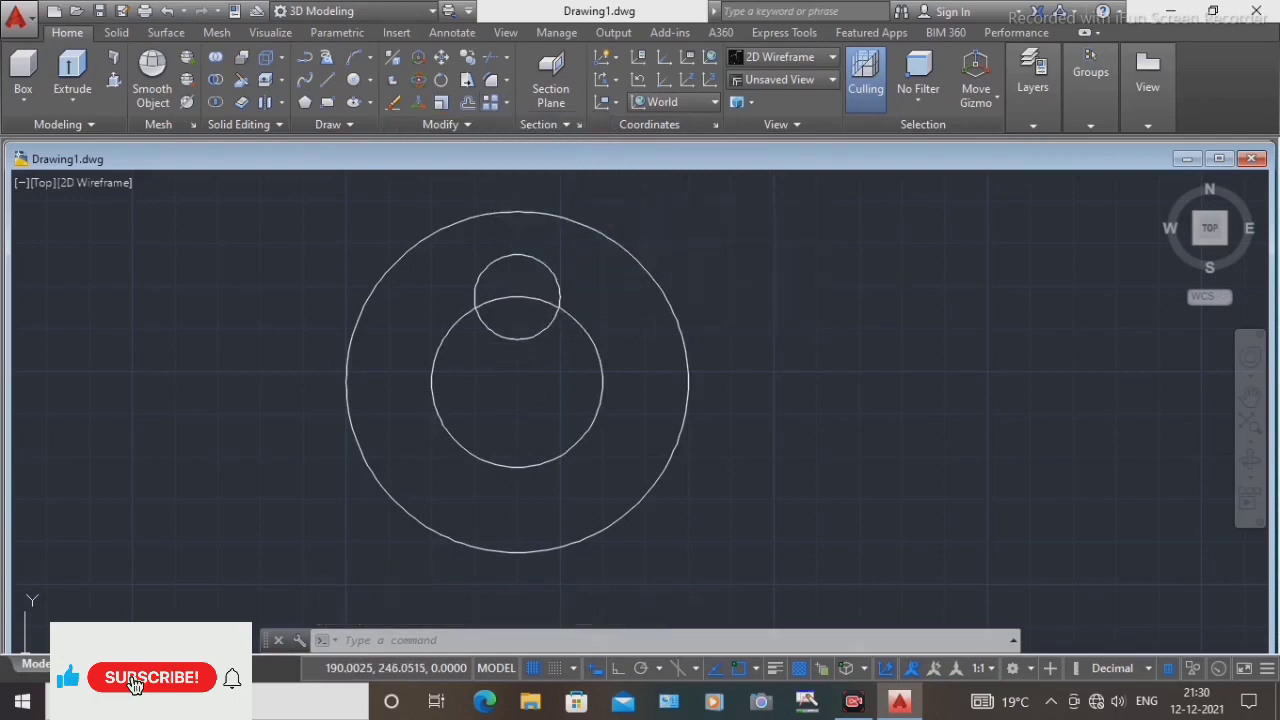
pyautogui.click(540, 271)
pyautogui.press('Return')
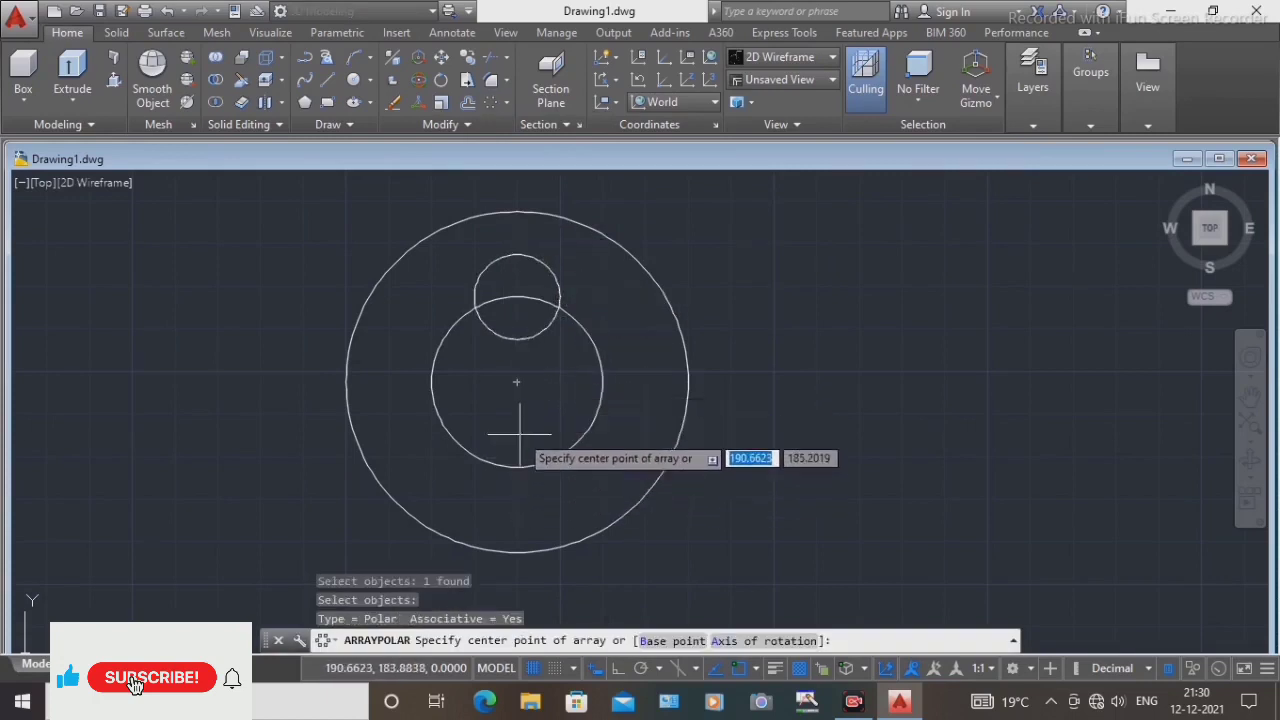
pyautogui.click(517, 381)
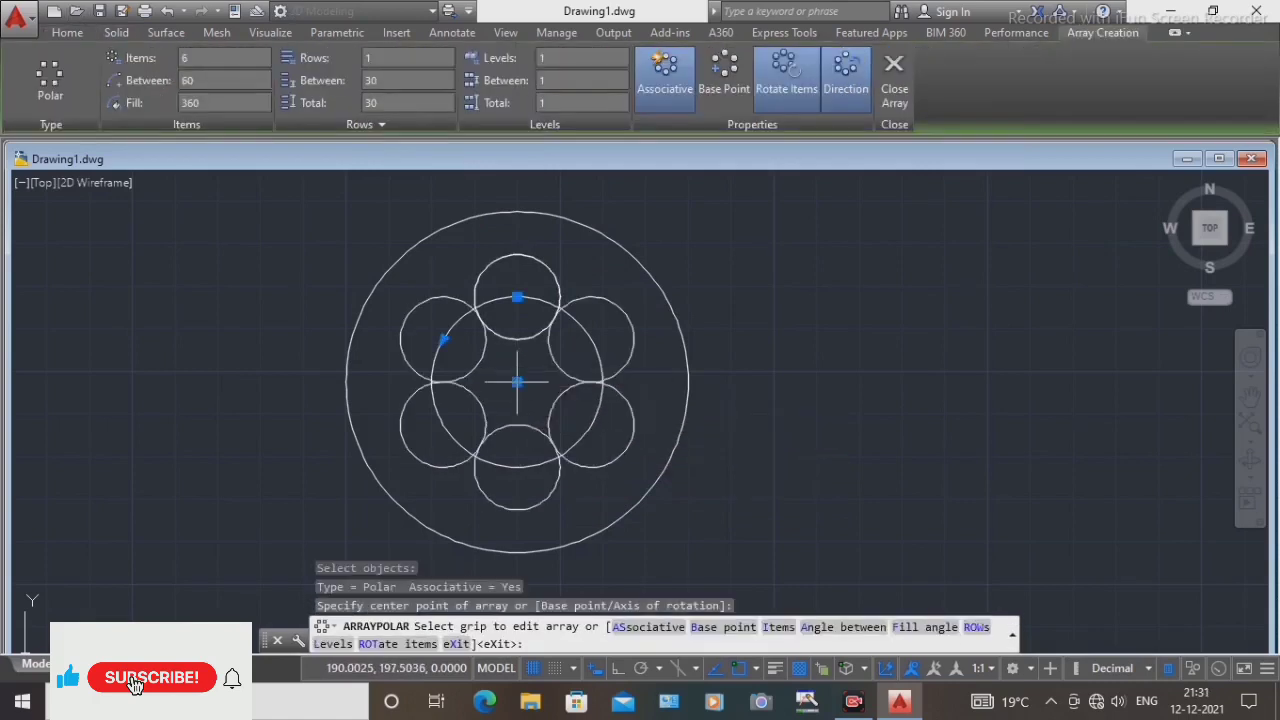
pyautogui.click(185, 58)
pyautogui.press('Return')
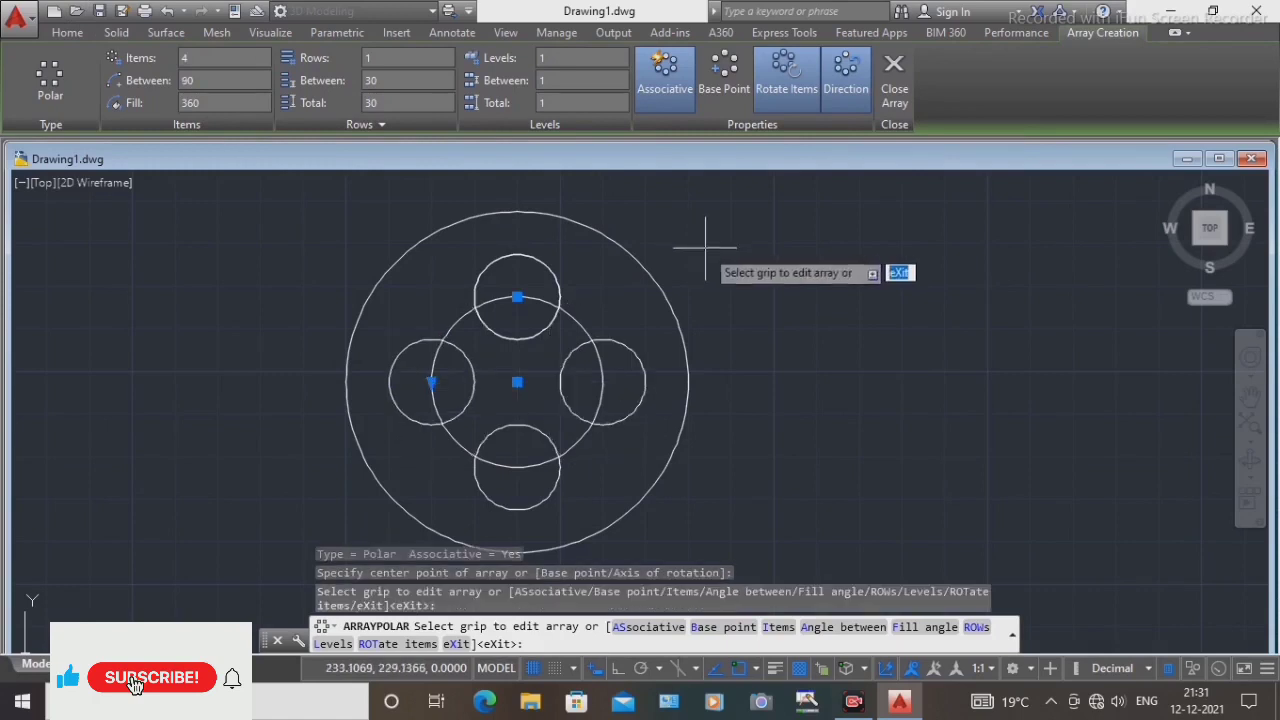
pyautogui.click(896, 89)
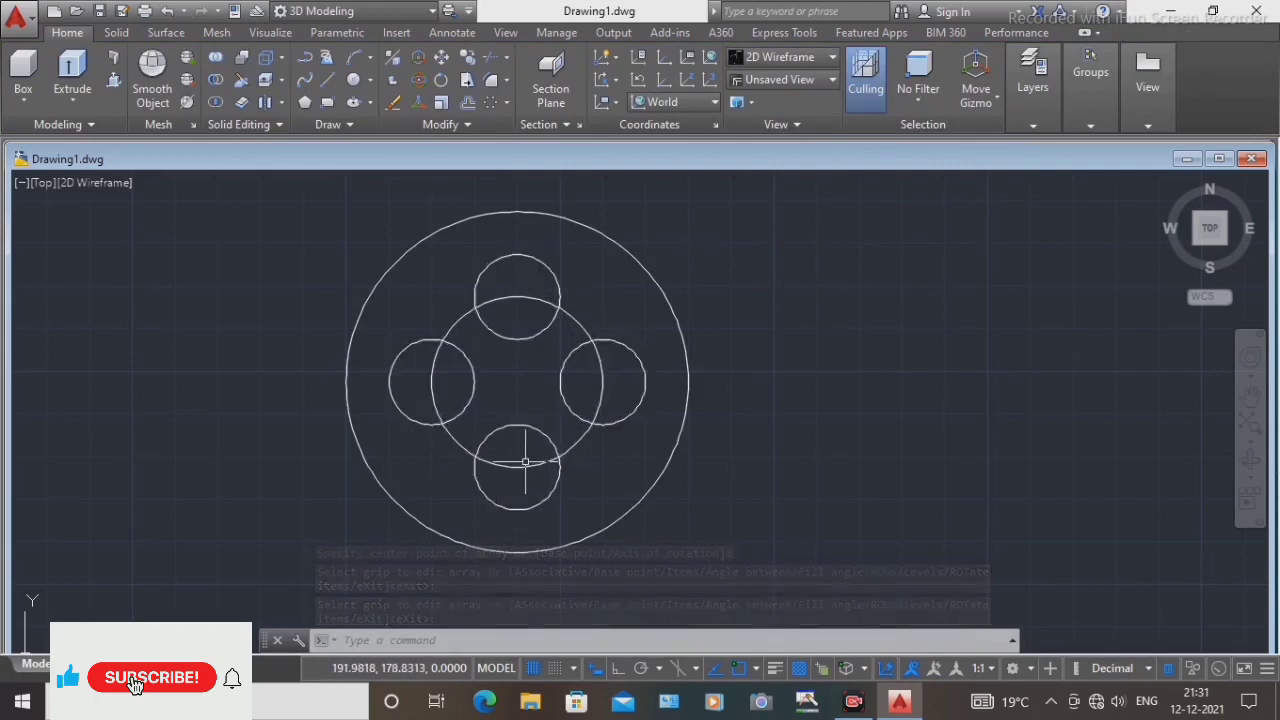
# Explode the polar array into four separate circles
pyautogui.write('explod')
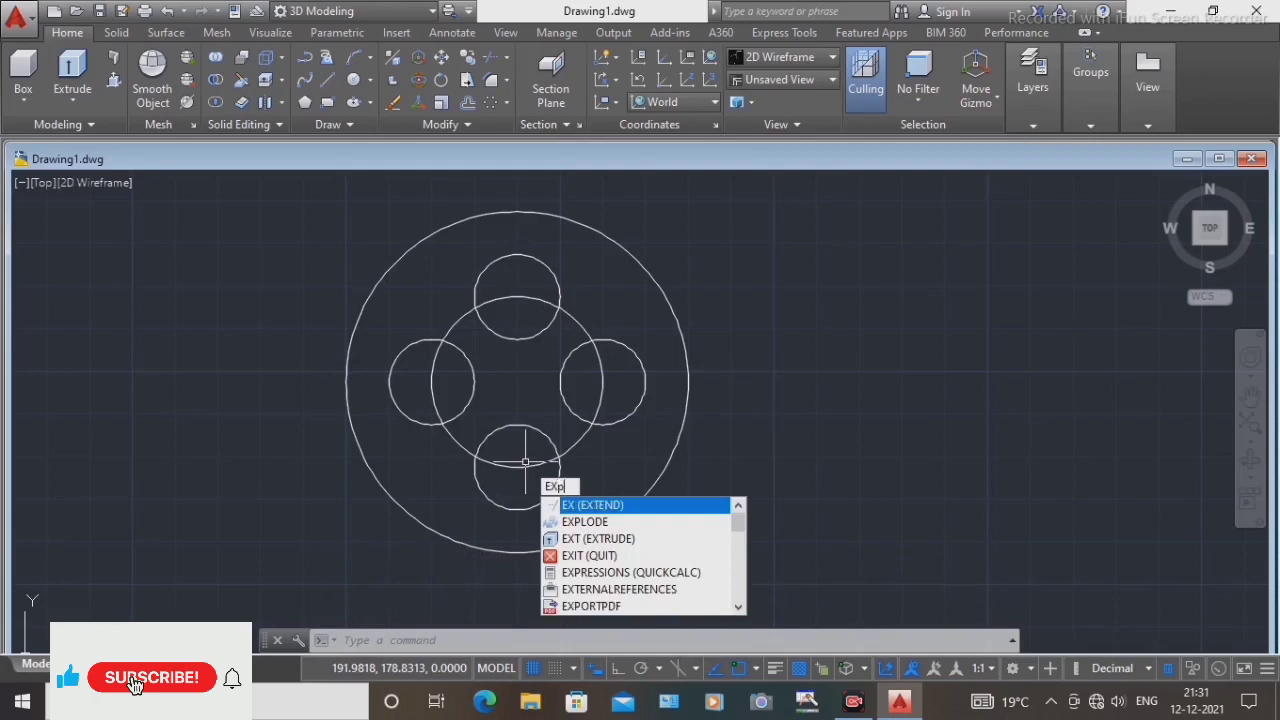
pyautogui.write('e')
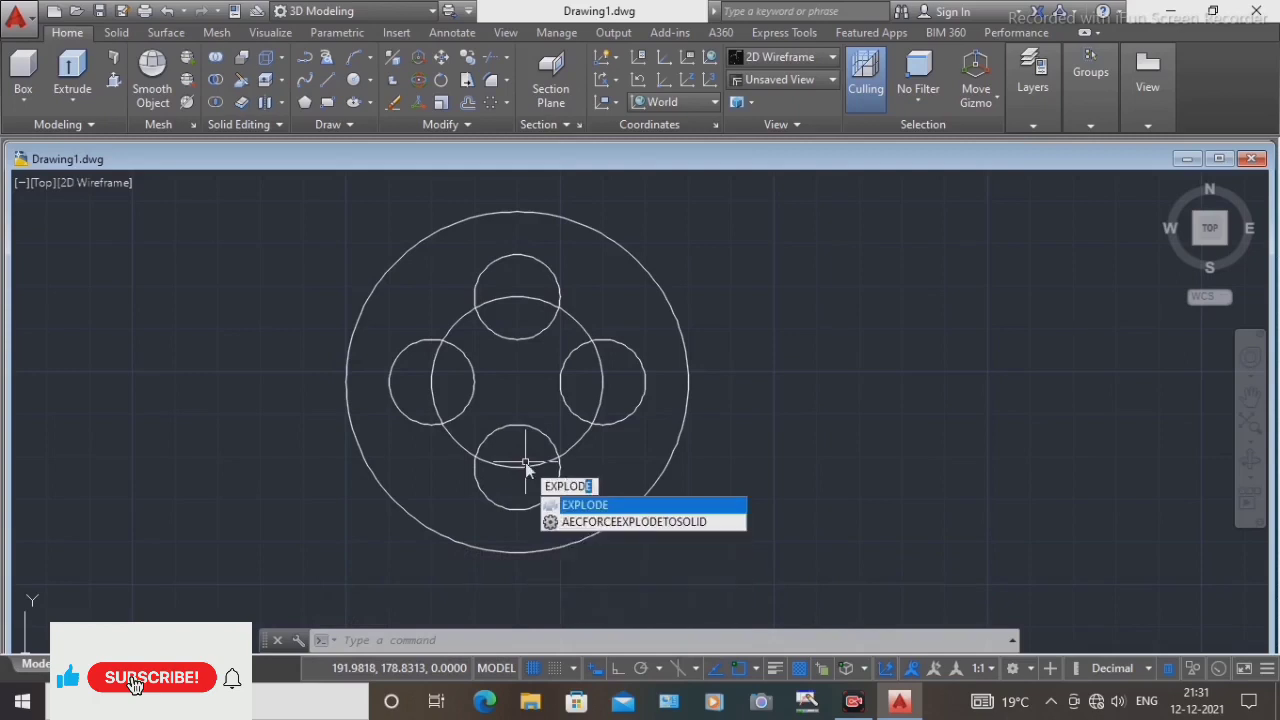
pyautogui.press('Return')
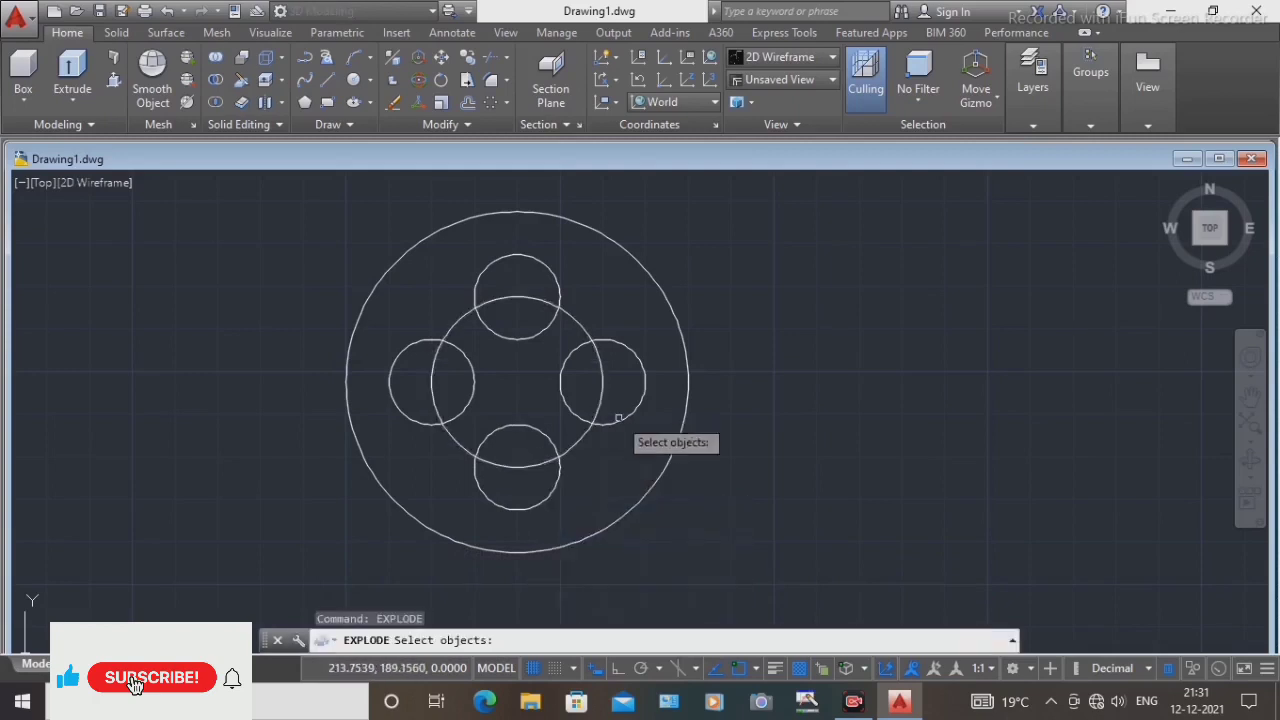
pyautogui.click(618, 418)
pyautogui.press('Return')
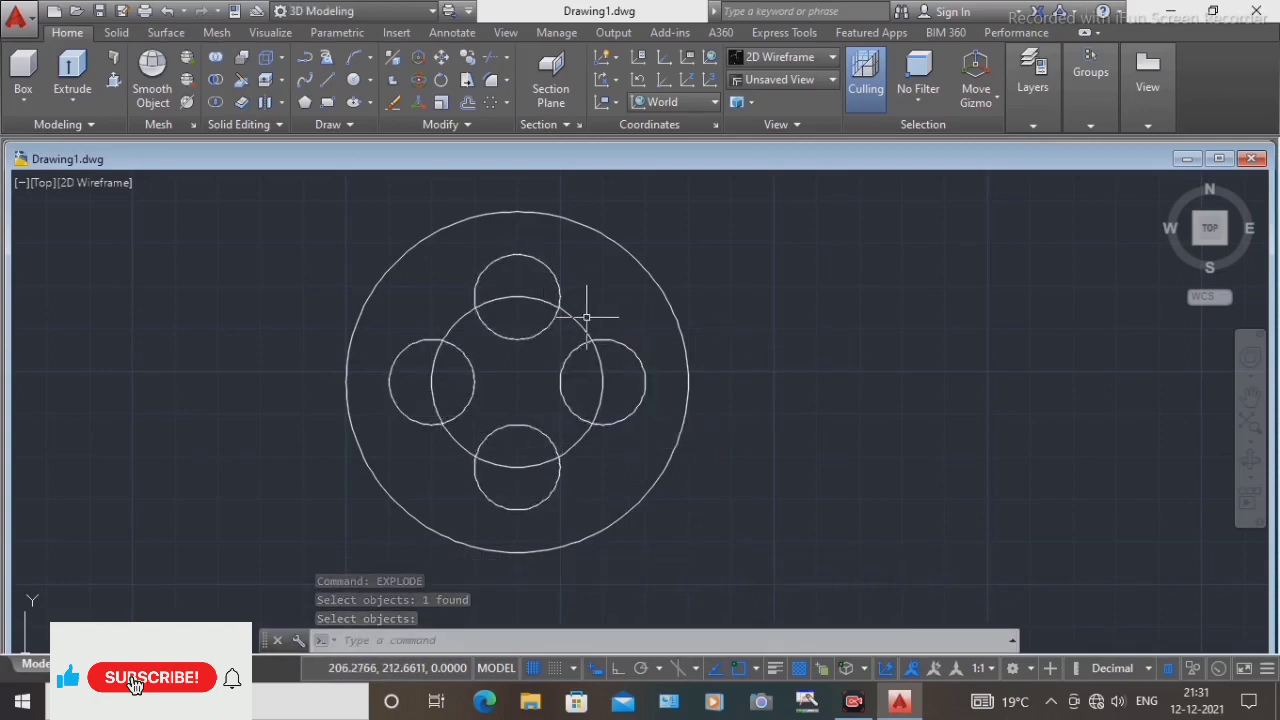
# Erase the radius-20 guide circle
pyautogui.moveTo(576, 323)
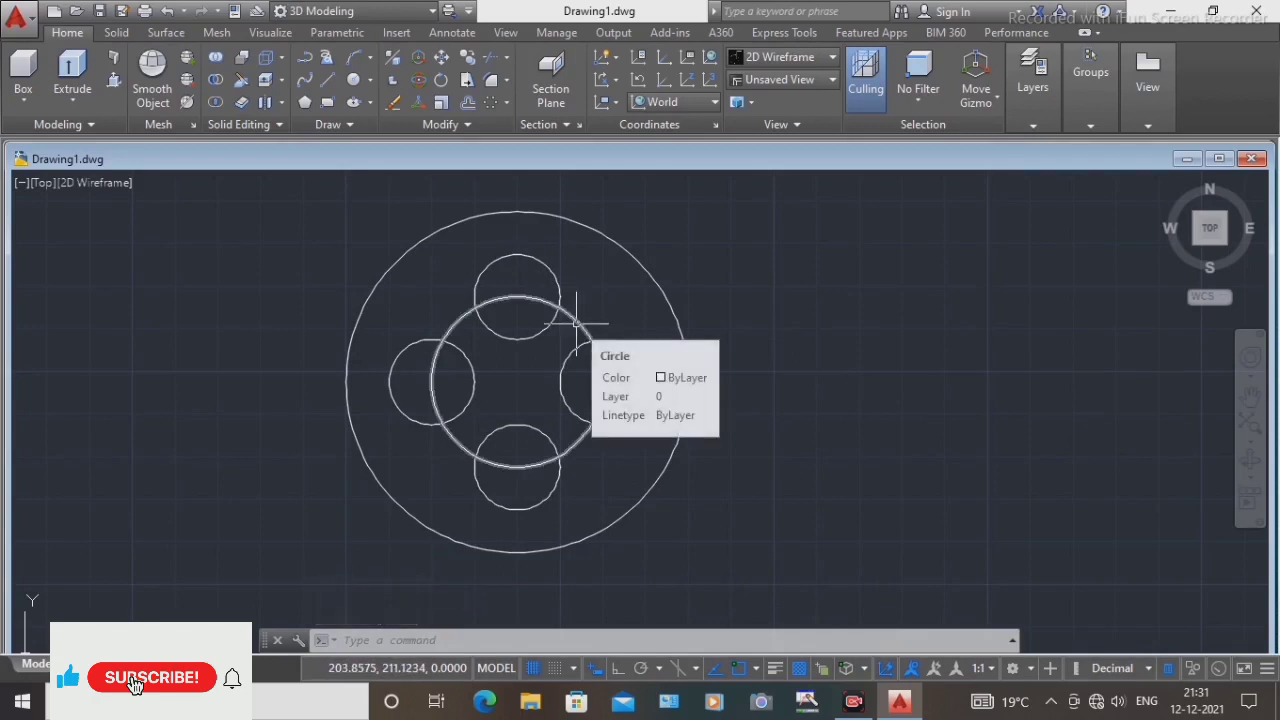
pyautogui.click(576, 323)
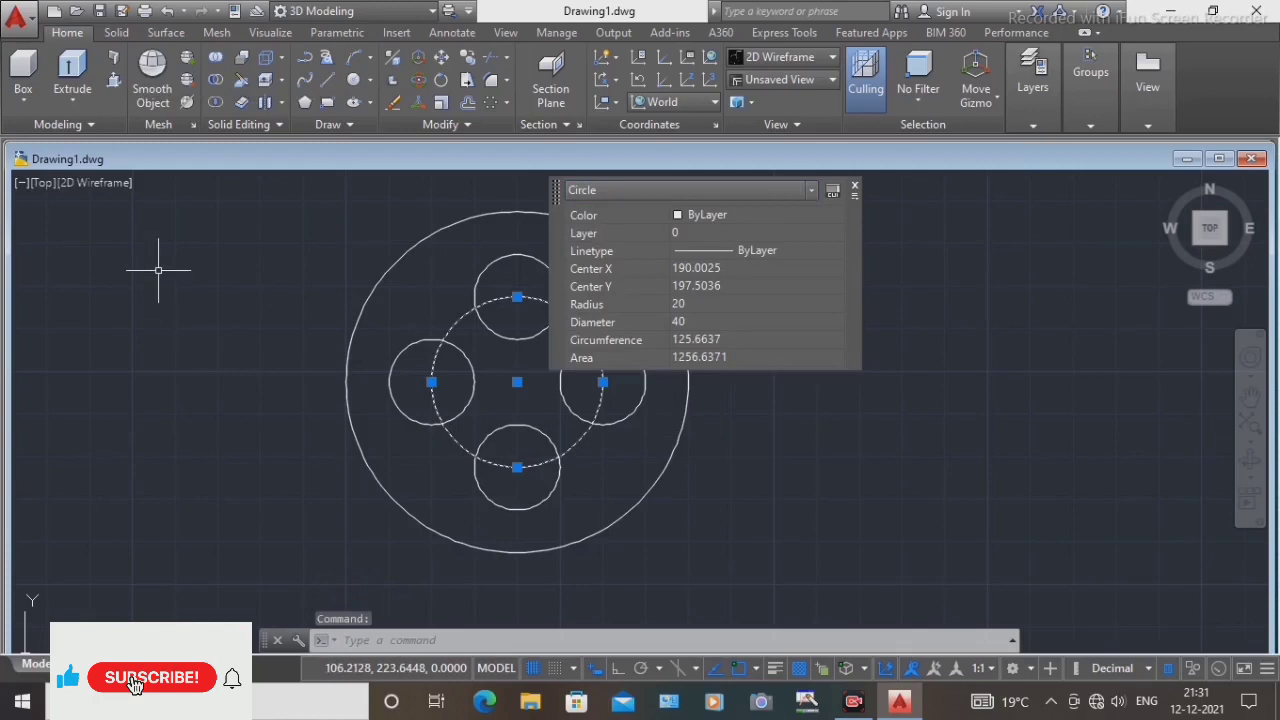
pyautogui.rightClick(158, 270)
pyautogui.click(205, 341)
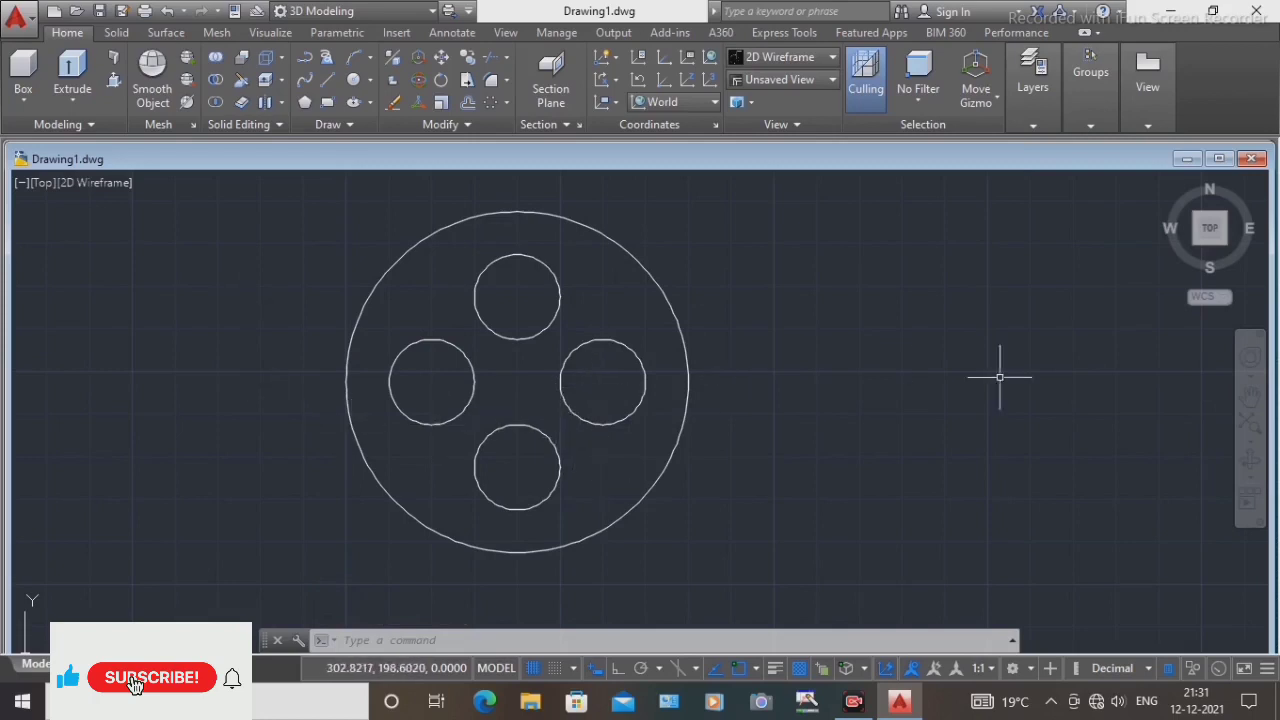
# Switch to the south-east isometric view and centre the disc outline
pyautogui.click(1225, 243)
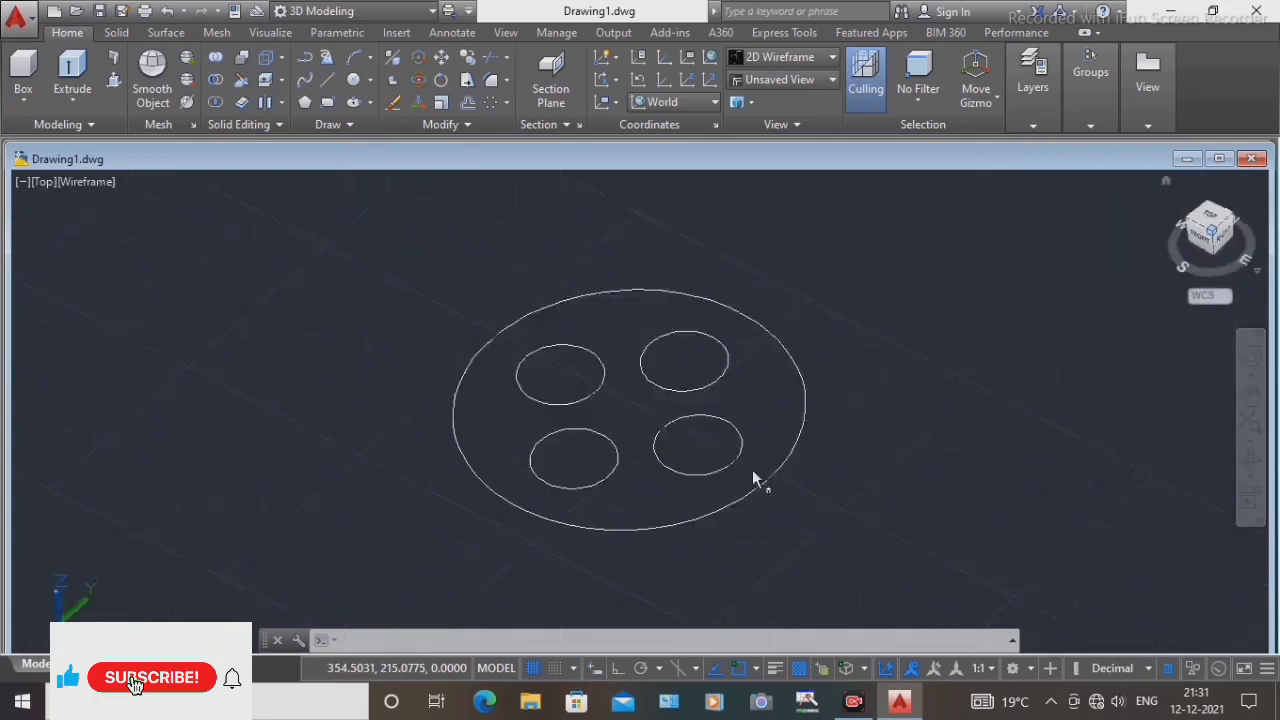
pyautogui.scroll(2, 689, 430)
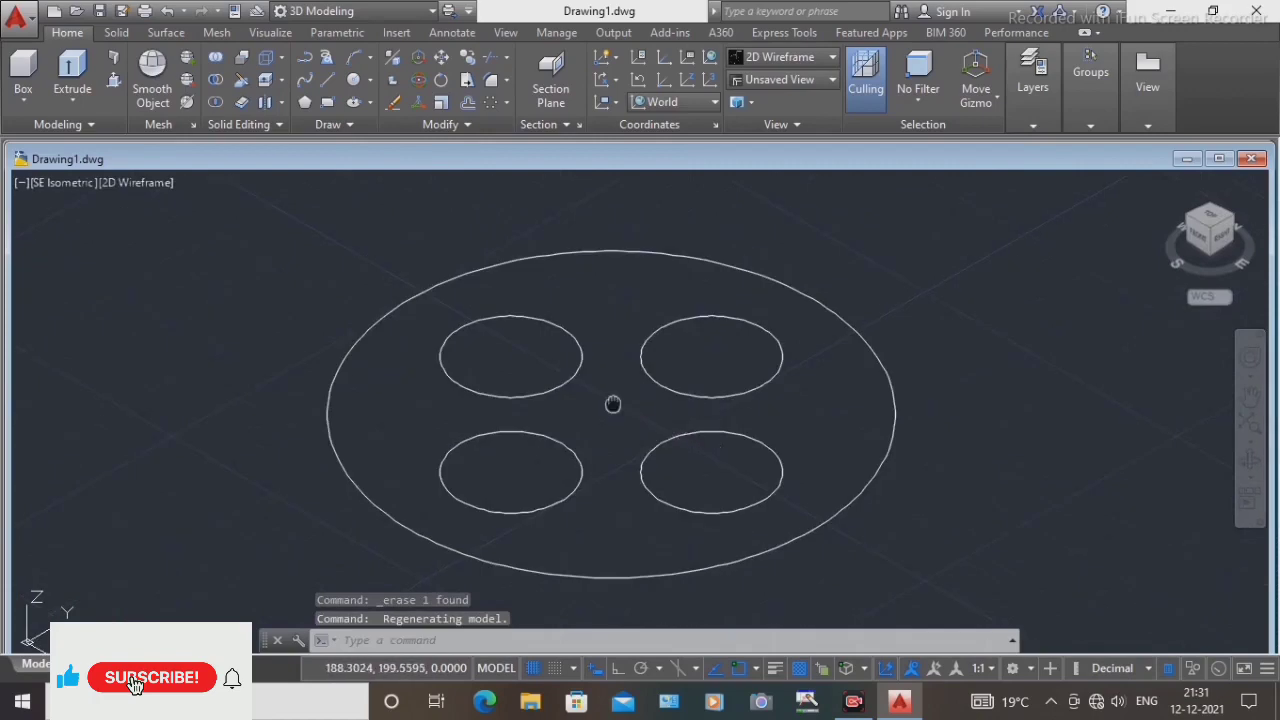
pyautogui.moveTo(613, 404); pyautogui.dragTo(601, 366, button='middle')
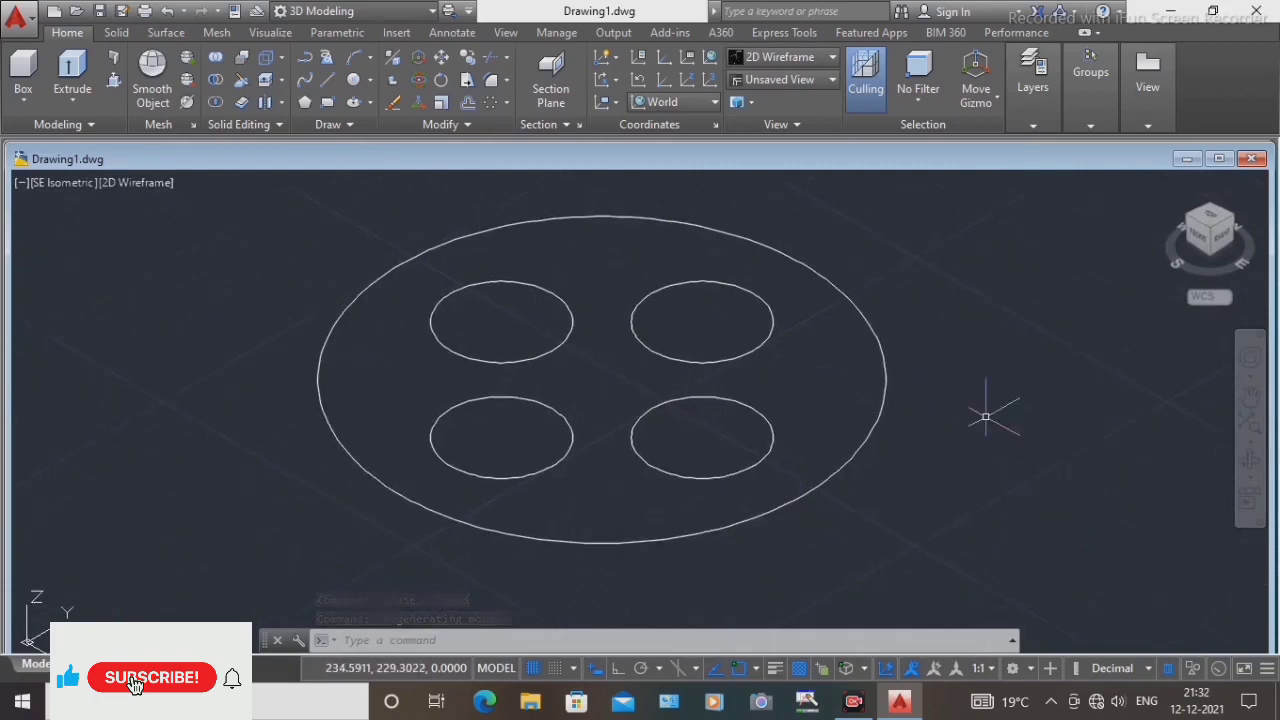
pyautogui.moveTo(556, 397); pyautogui.dragTo(555, 437, button='middle')
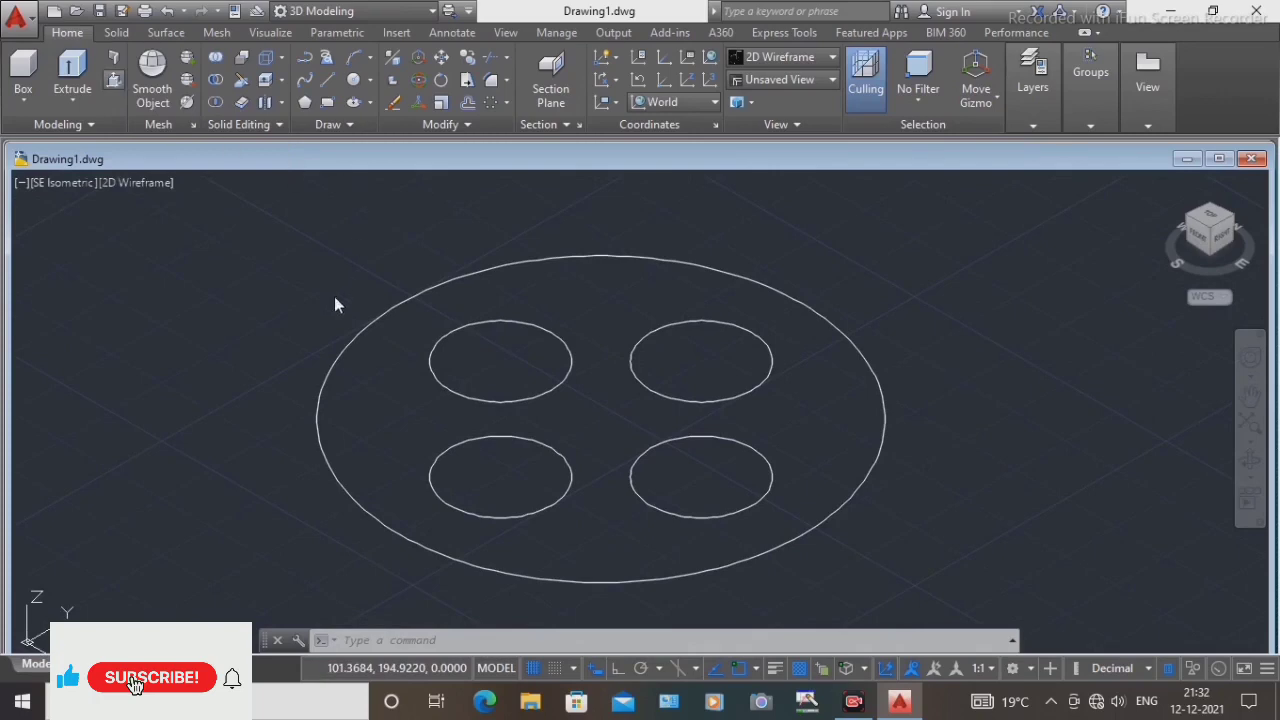
# Press-pull the holed disc region up 20 units into a solid
pyautogui.click(112, 84)
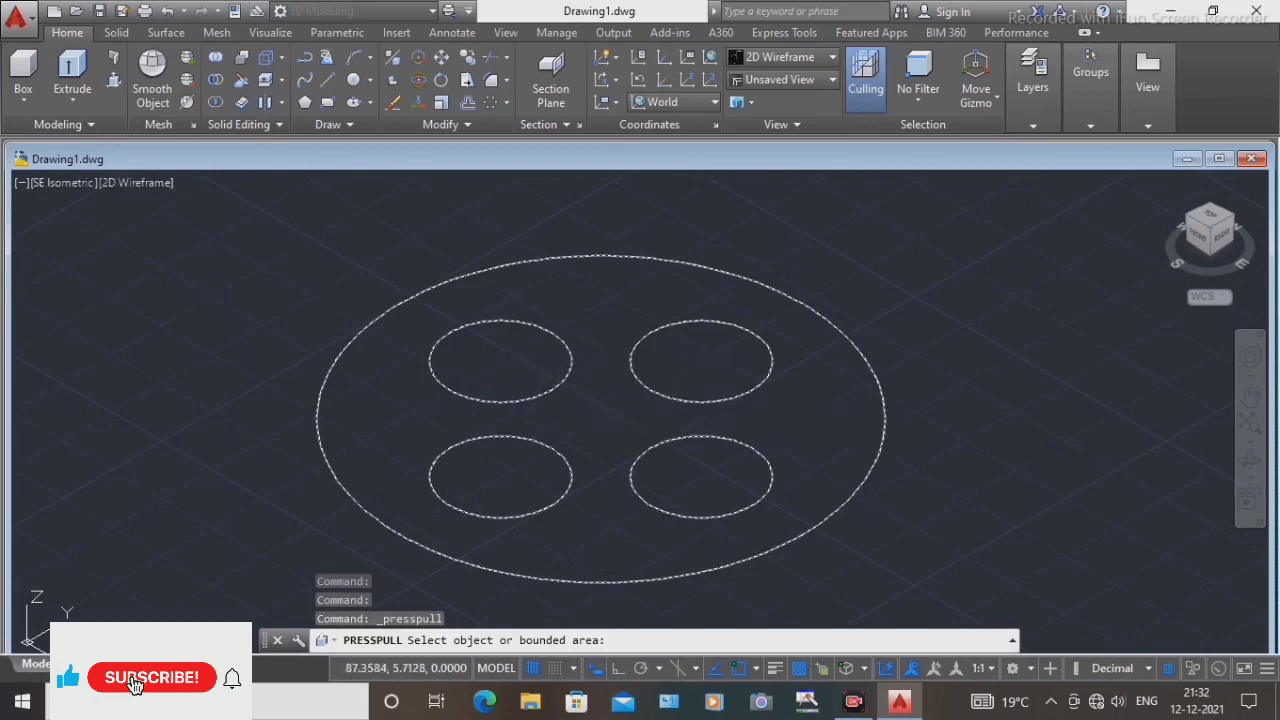
pyautogui.click(608, 395)
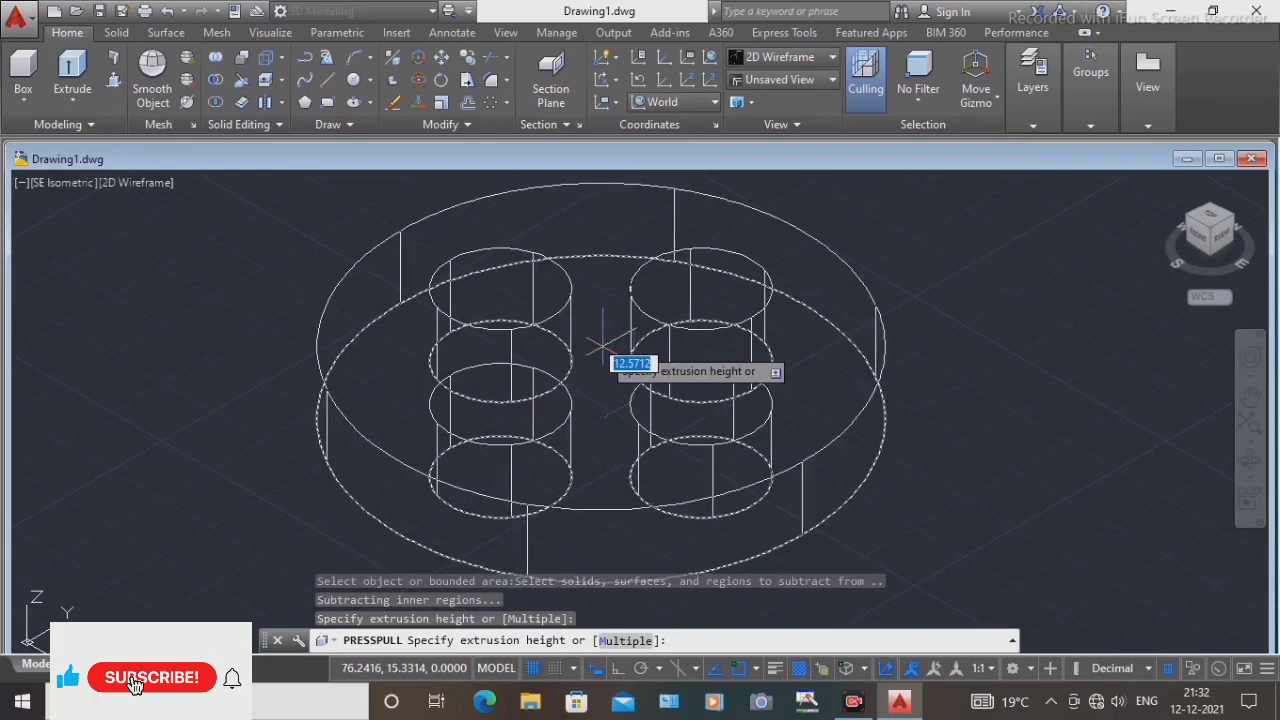
pyautogui.write('20')
pyautogui.press('Return')
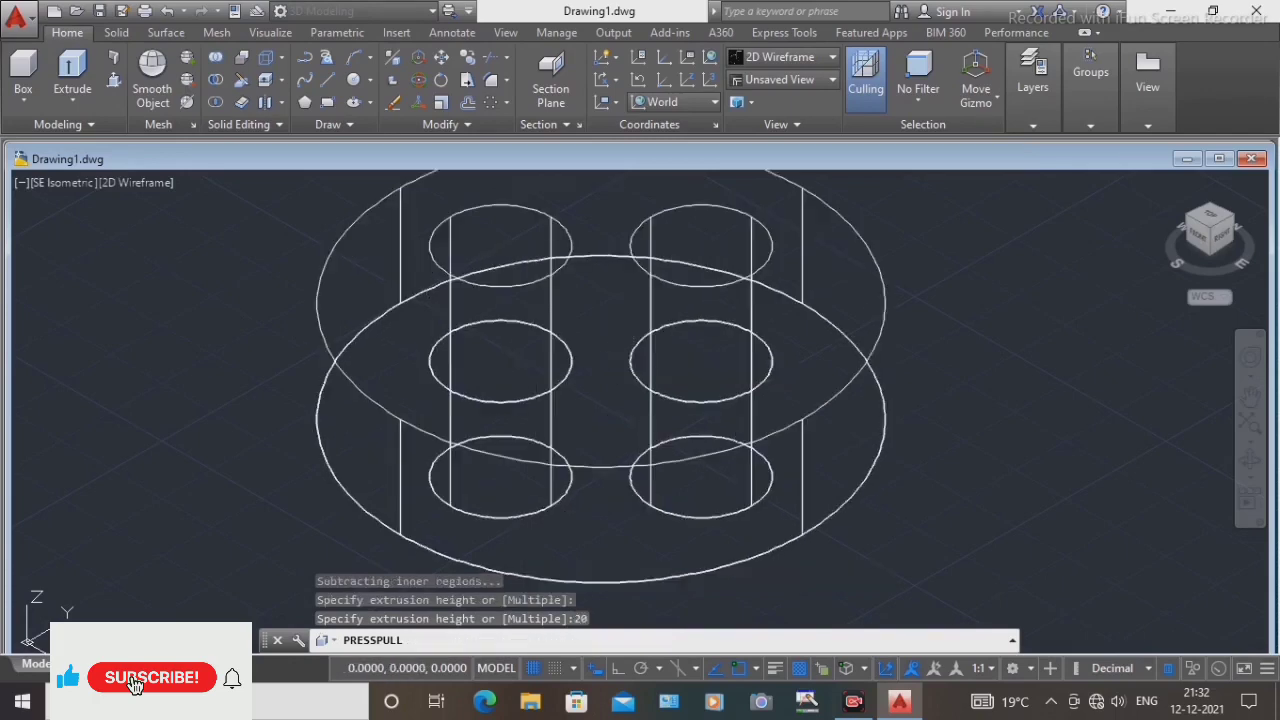
pyautogui.press('Return')
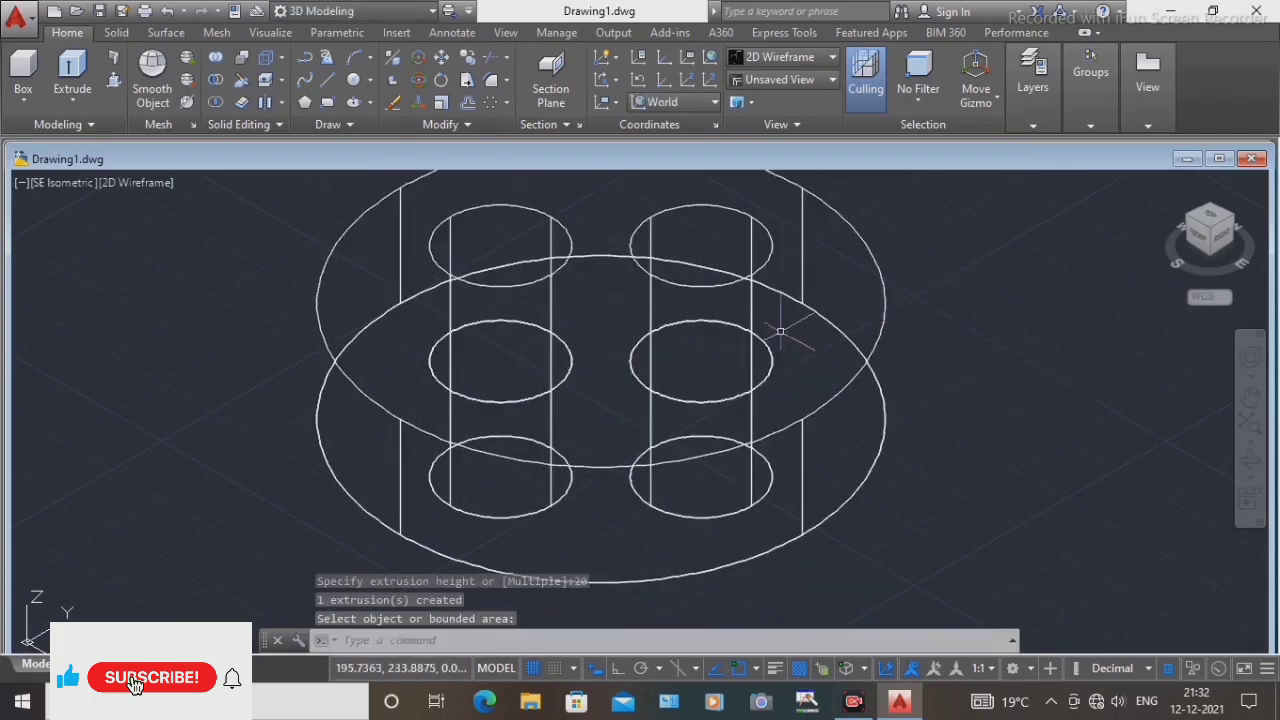
pyautogui.scroll(-2, 634, 362)
pyautogui.scroll(2, 634, 362)
pyautogui.scroll(-2, 650, 322)
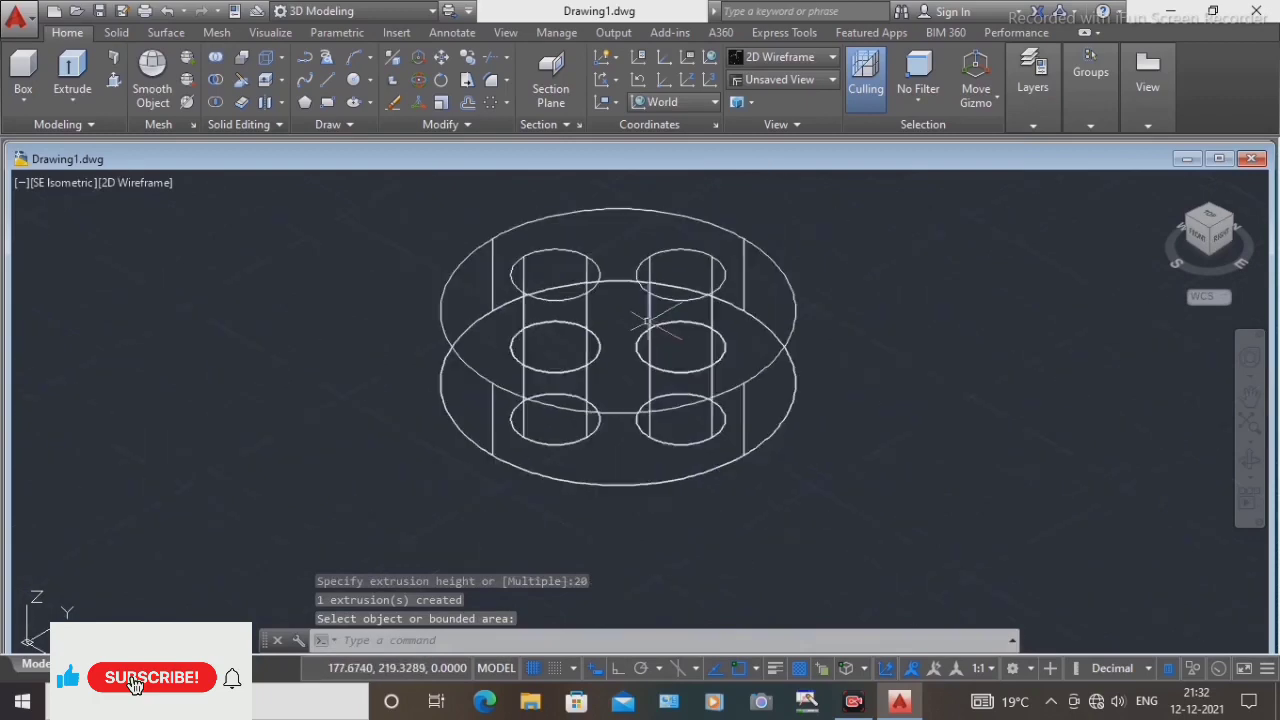
pyautogui.moveTo(646, 322); pyautogui.dragTo(606, 354, button='middle')
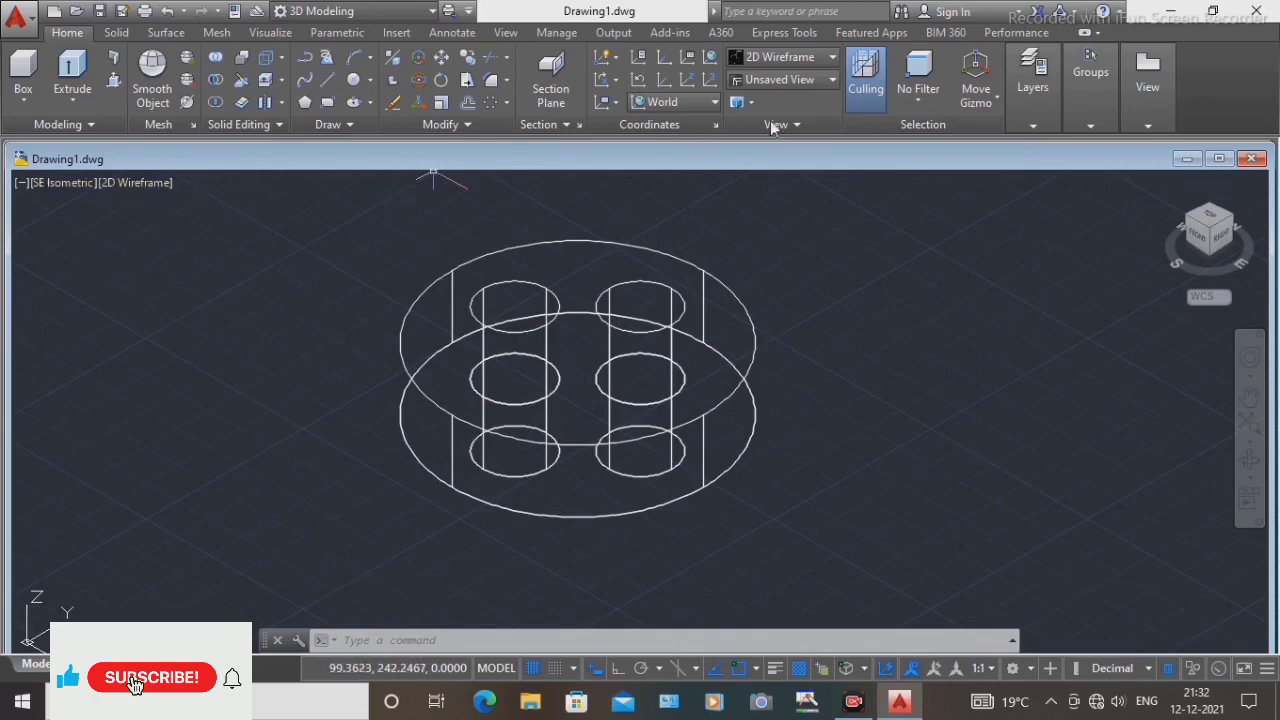
# Change the viewport visual style from 2D Wireframe to Shaded
pyautogui.click(150, 182)
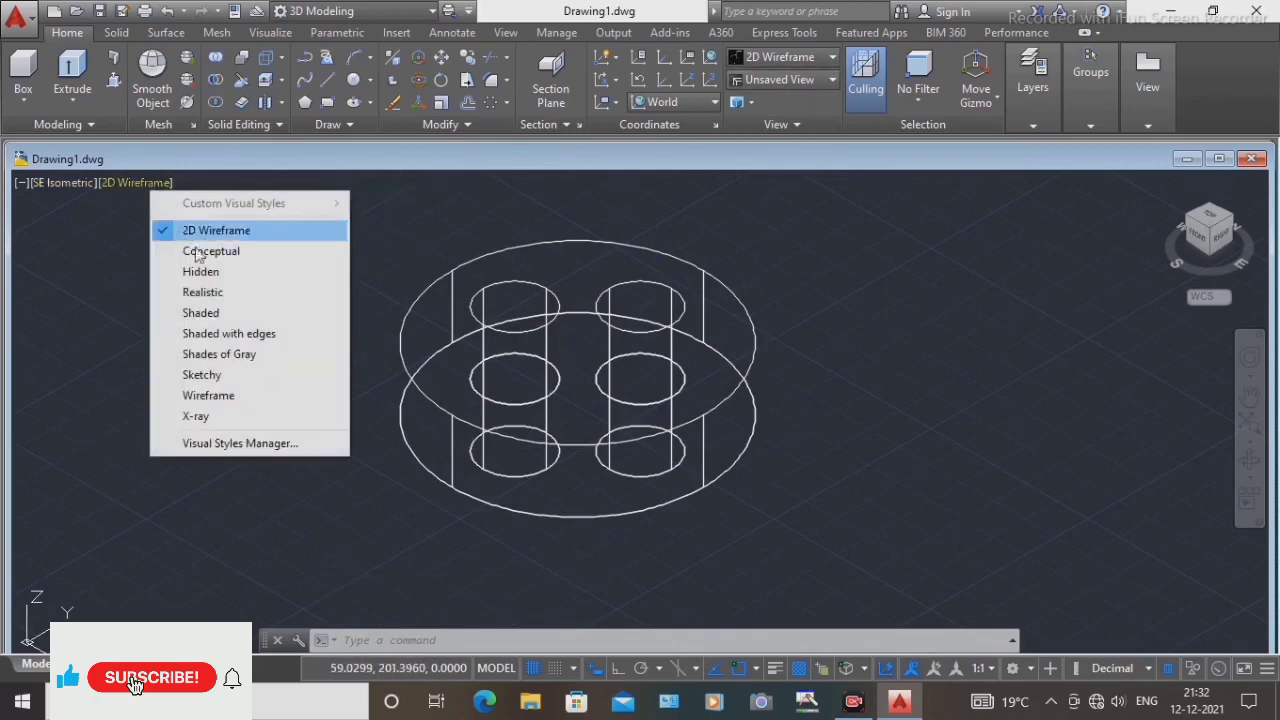
pyautogui.click(222, 316)
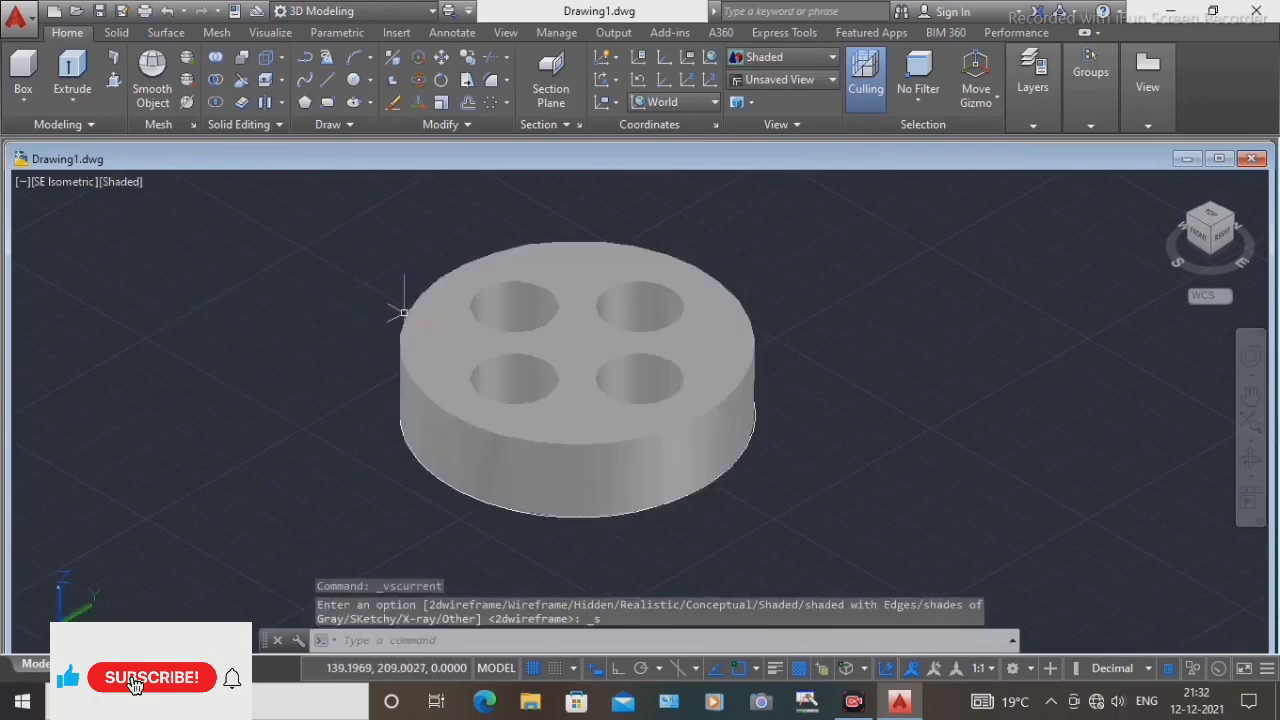
pyautogui.scroll(2, 530, 365)
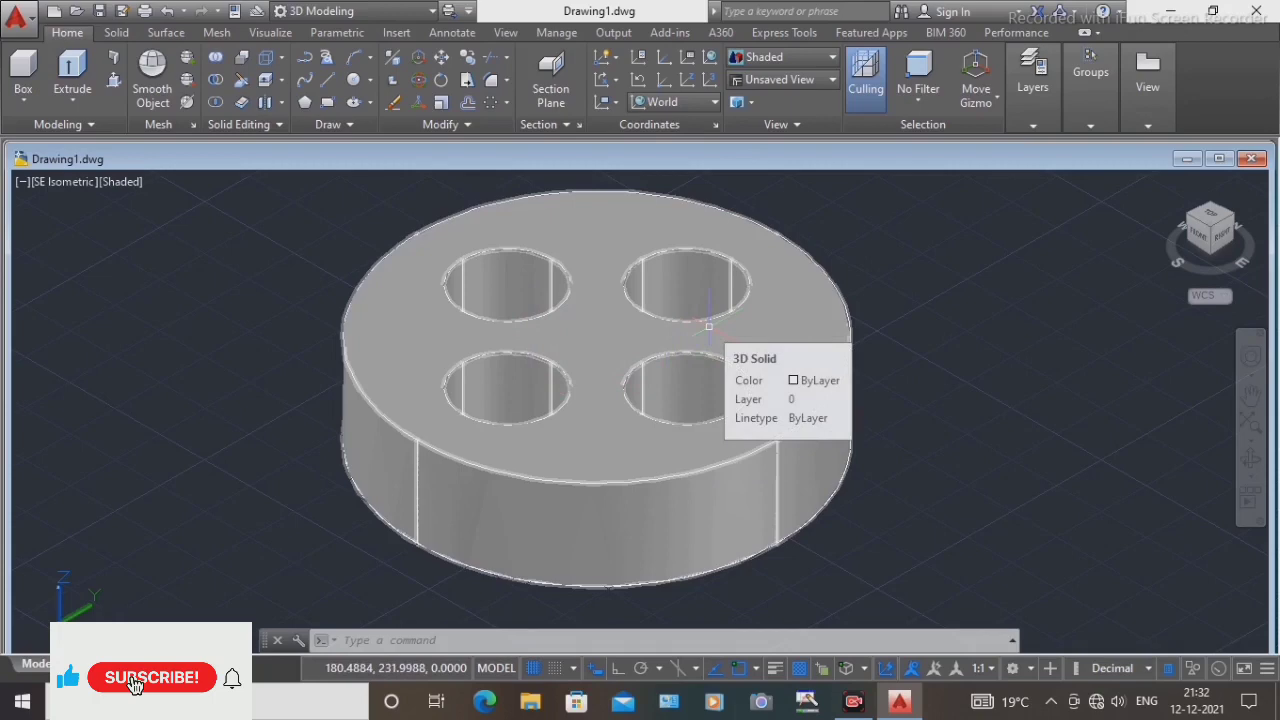
pyautogui.scroll(-2, 690, 390)
pyautogui.scroll(2, 685, 395)
pyautogui.moveTo(682, 398); pyautogui.dragTo(597, 360, button='middle')
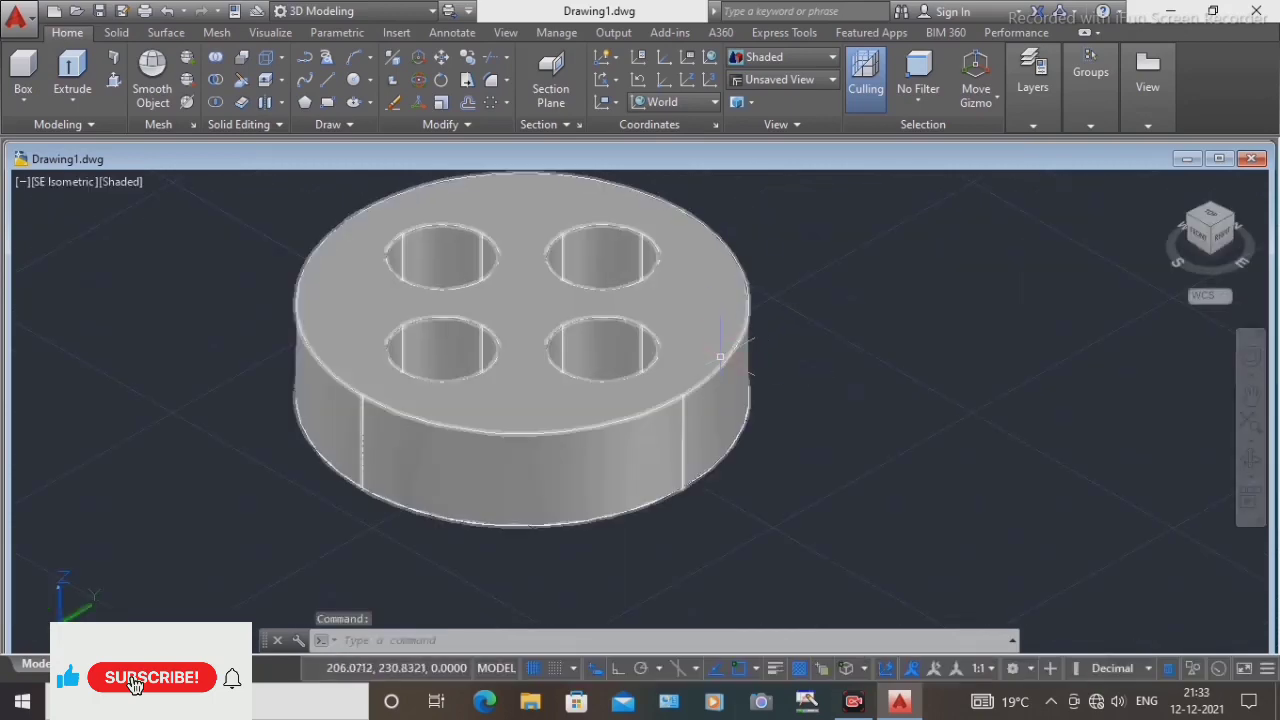
pyautogui.moveTo(526, 189); pyautogui.dragTo(522, 239, button='middle')
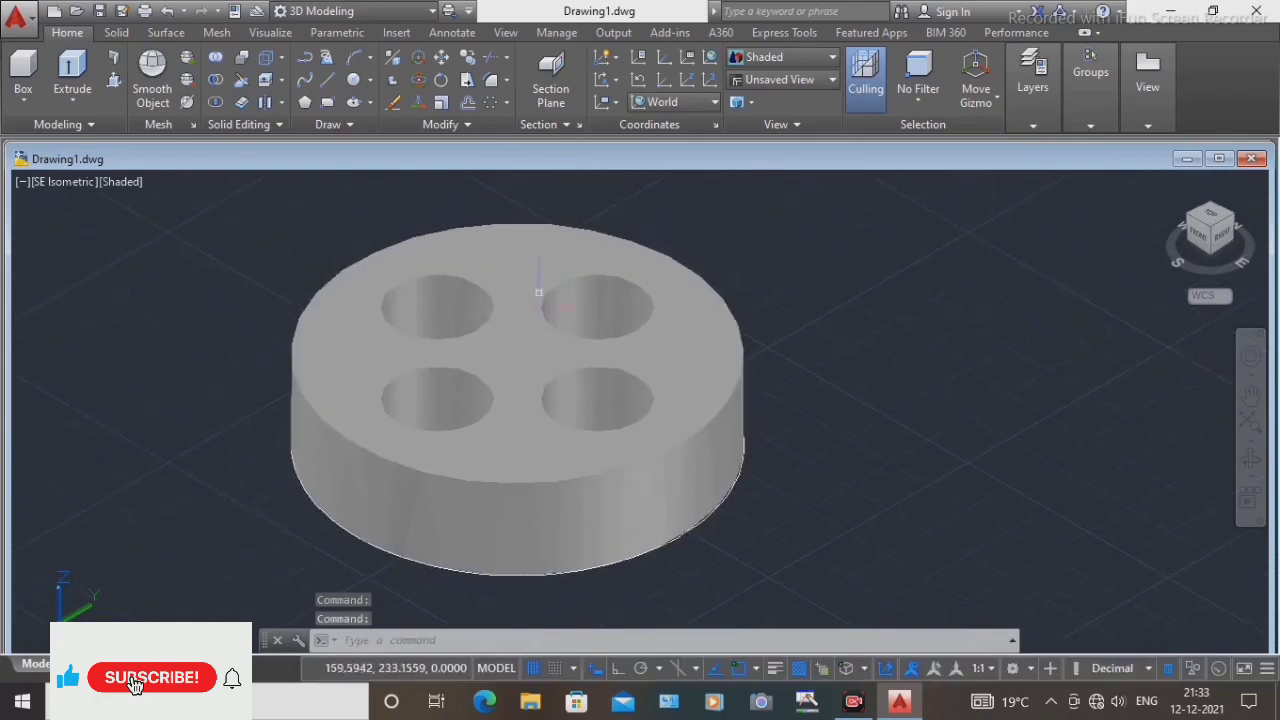
pyautogui.click(506, 80)
# Fillet the disc's top outer edge with a radius of 4
pyautogui.click(505, 109)
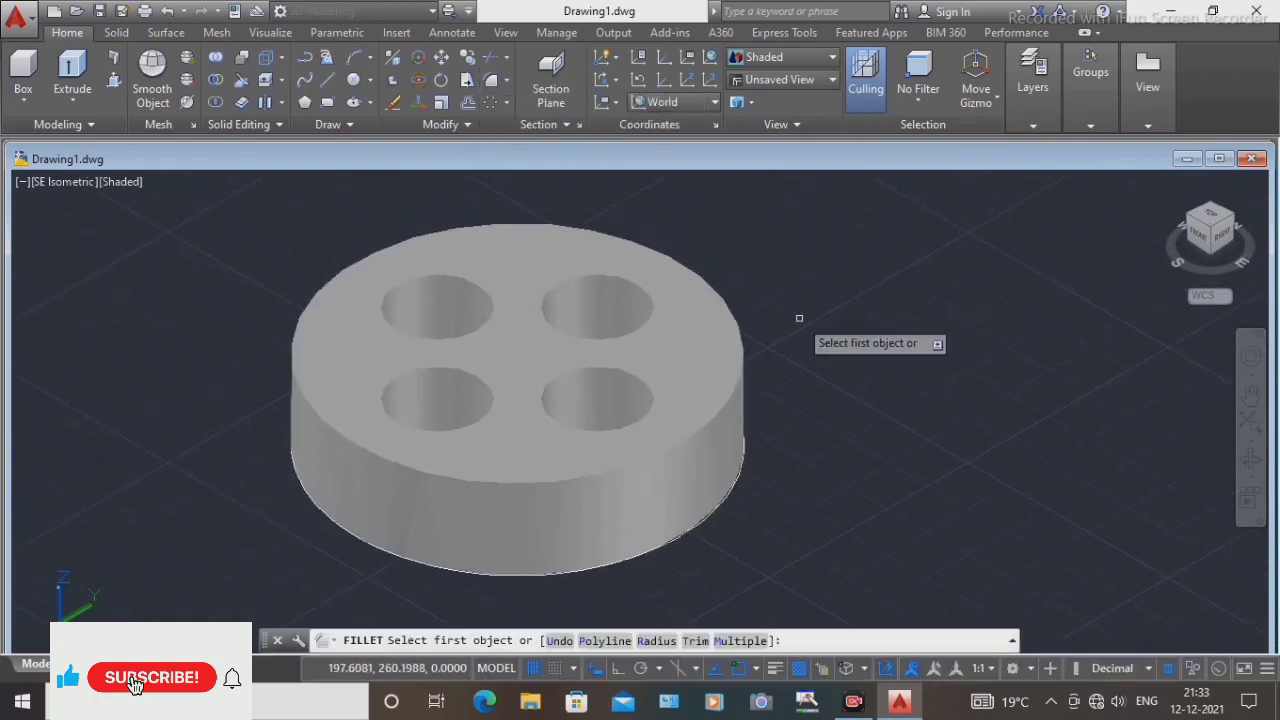
pyautogui.click(658, 641)
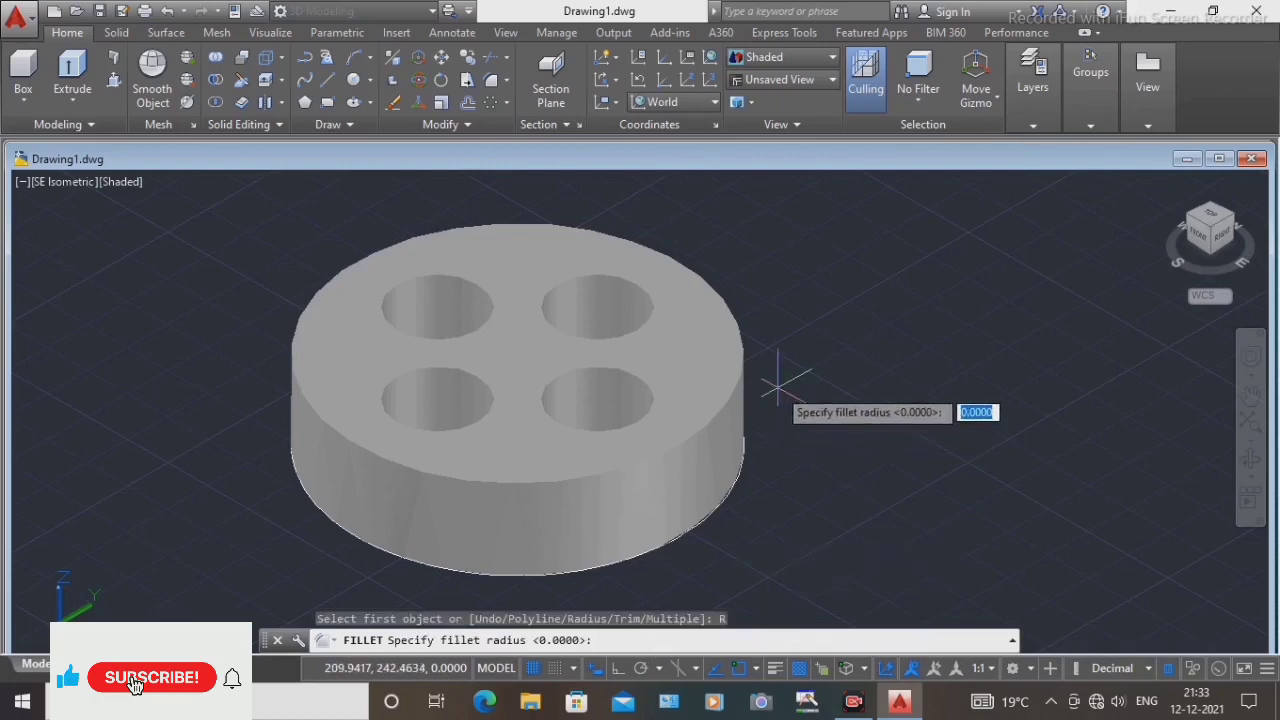
pyautogui.write('4.')
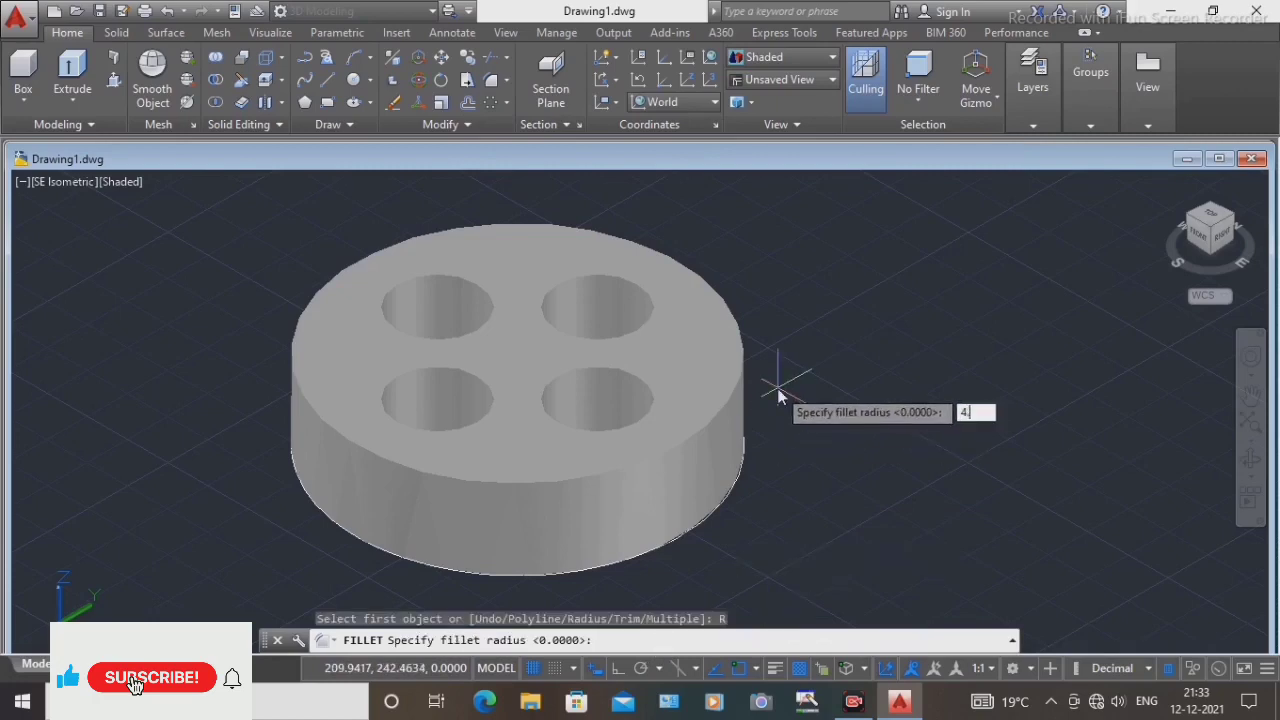
pyautogui.press('Return')
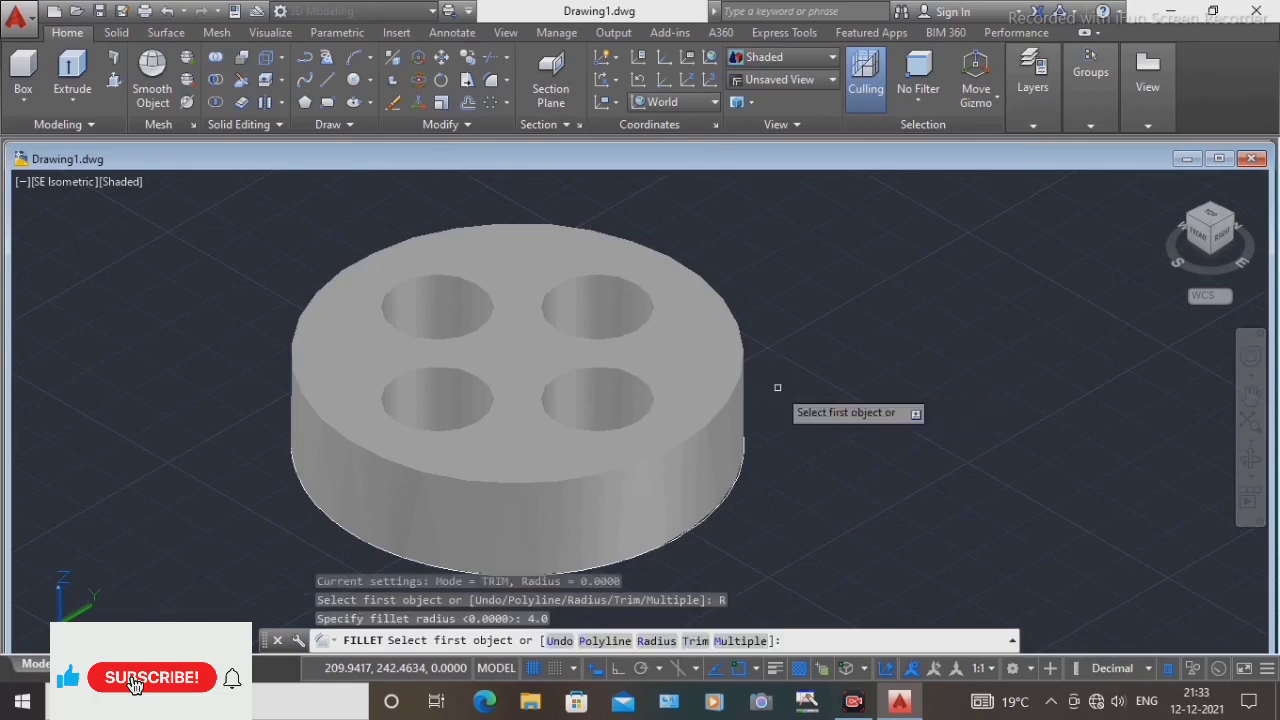
pyautogui.click(757, 332)
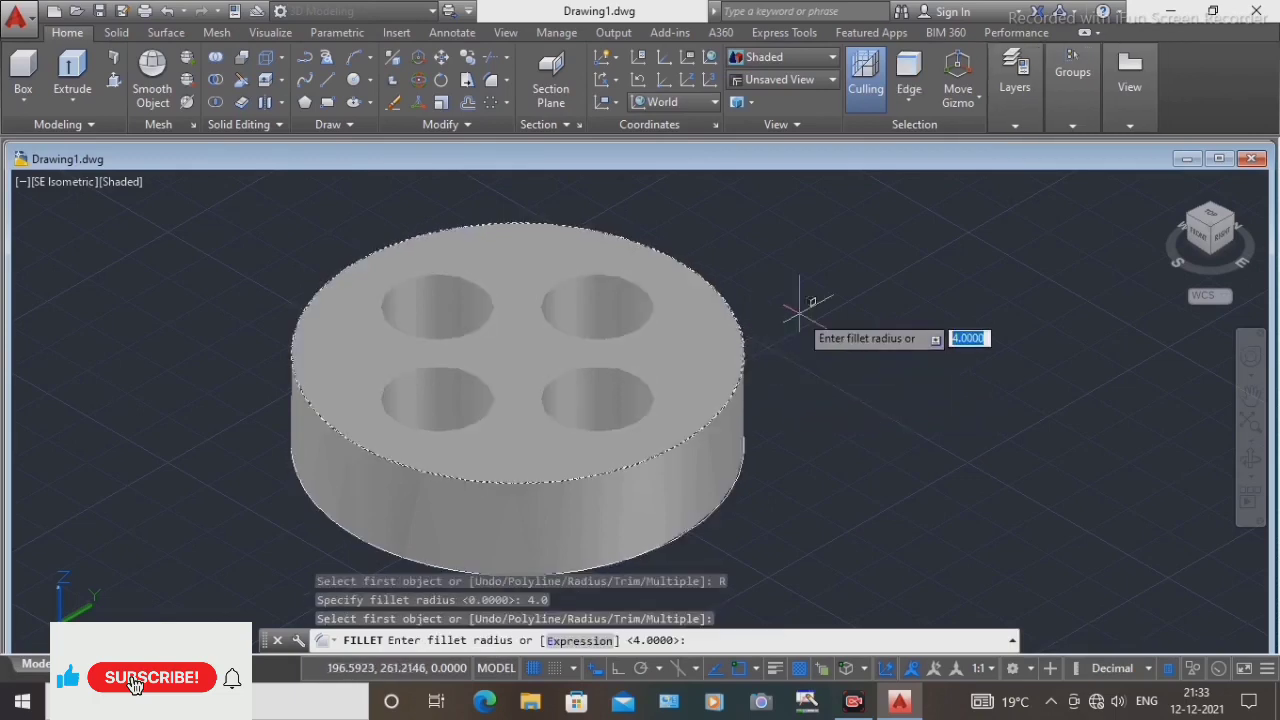
pyautogui.press('Return')
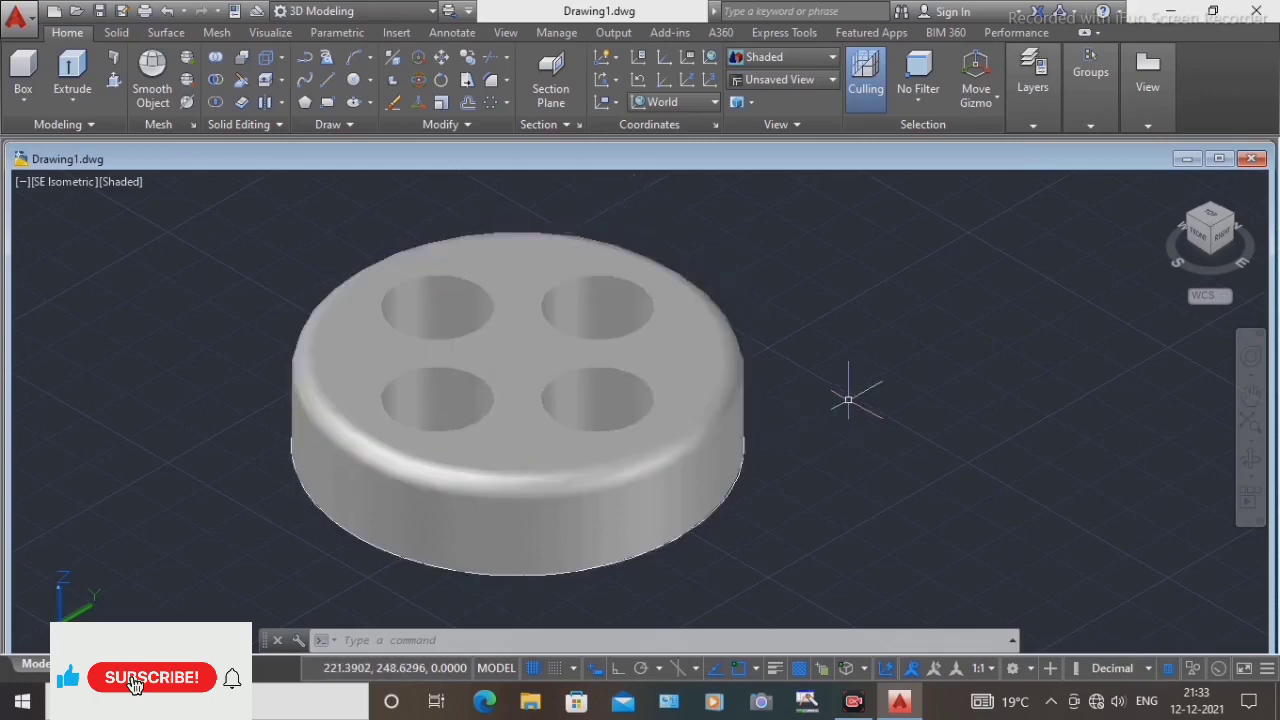
pyautogui.moveTo(749, 503); pyautogui.dragTo(700, 513, button='middle')
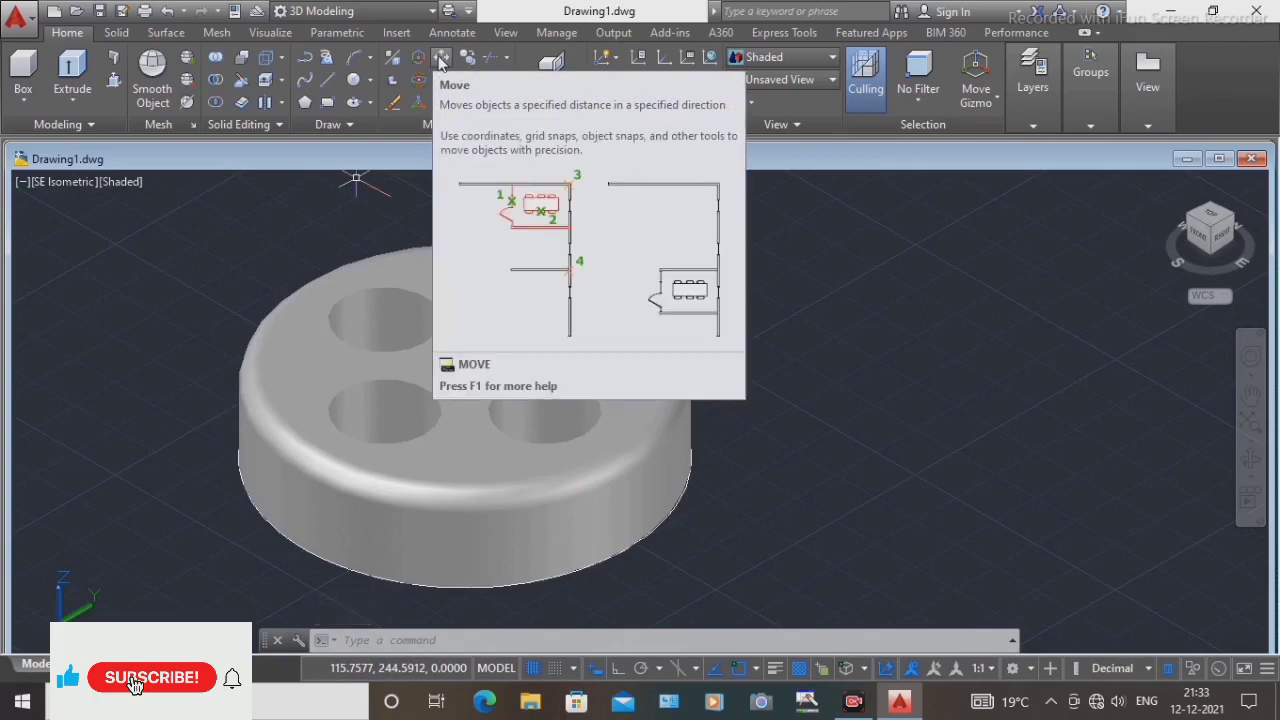
# Move the solid disc to the right, clear of the outline circles
pyautogui.click(441, 62)
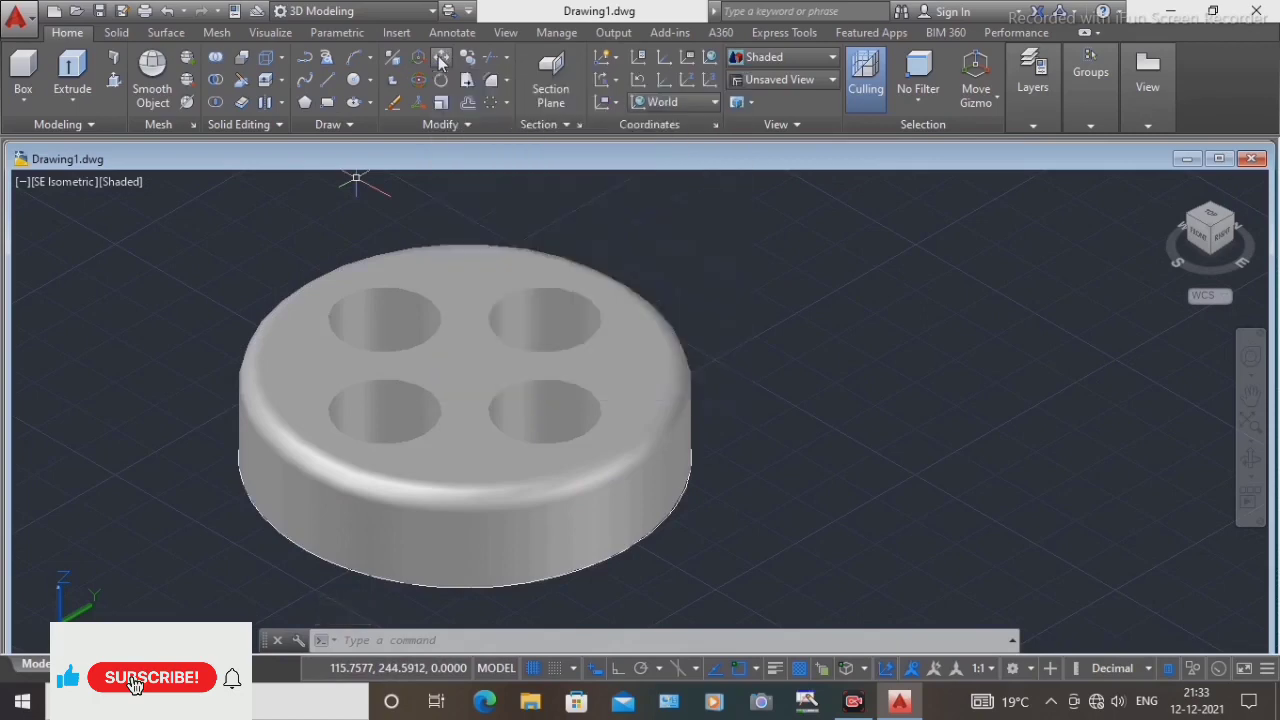
pyautogui.click(436, 420)
pyautogui.press('Return')
pyautogui.click(757, 356)
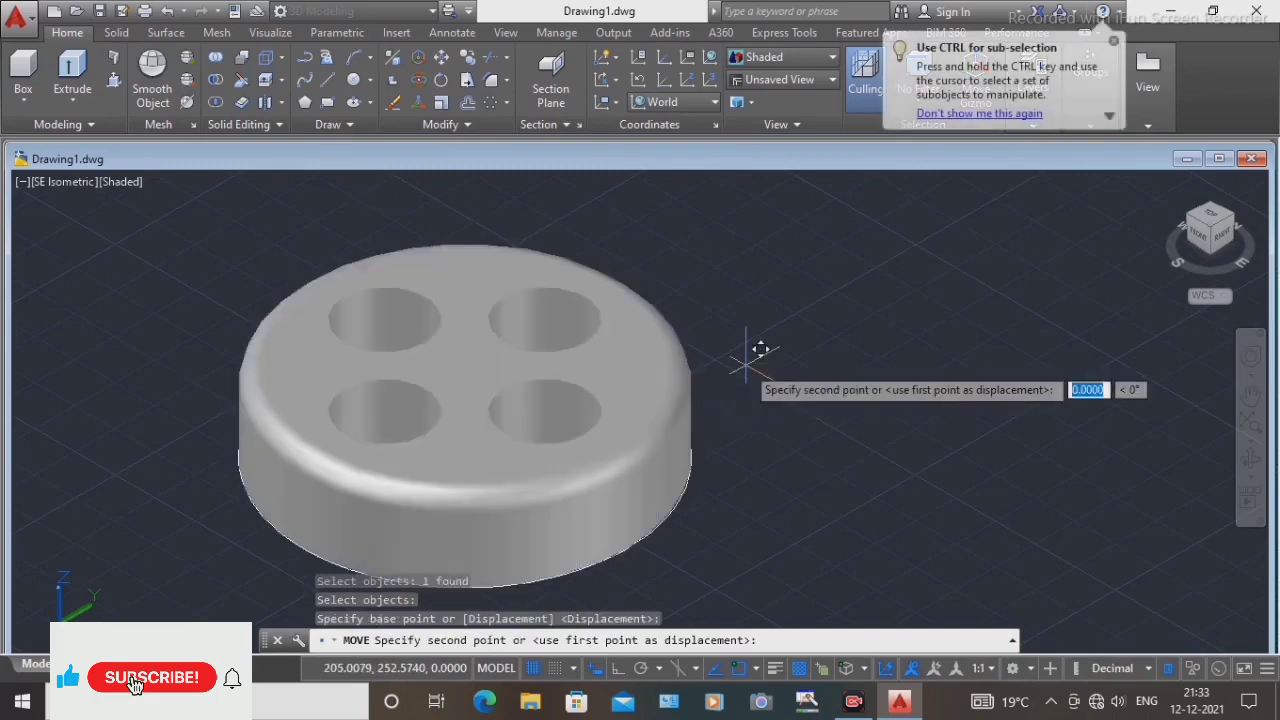
pyautogui.click(971, 349)
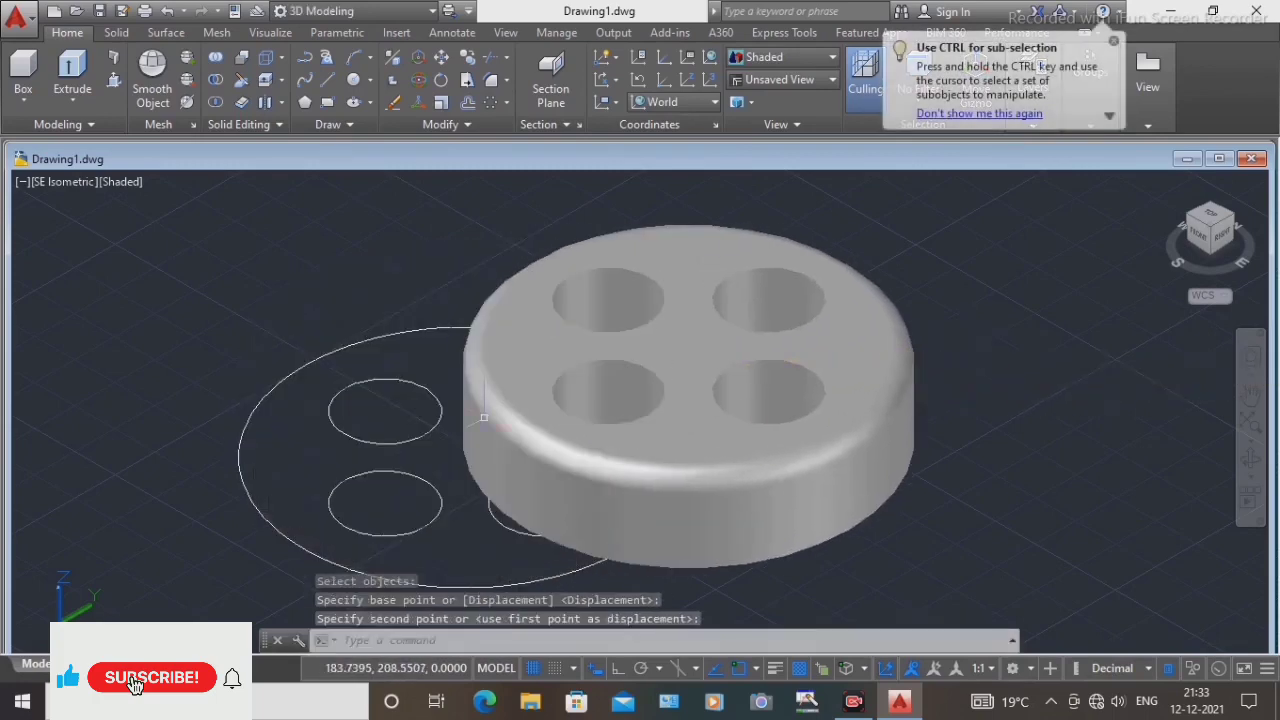
pyautogui.click(441, 57)
pyautogui.click(652, 482)
pyautogui.press('Return')
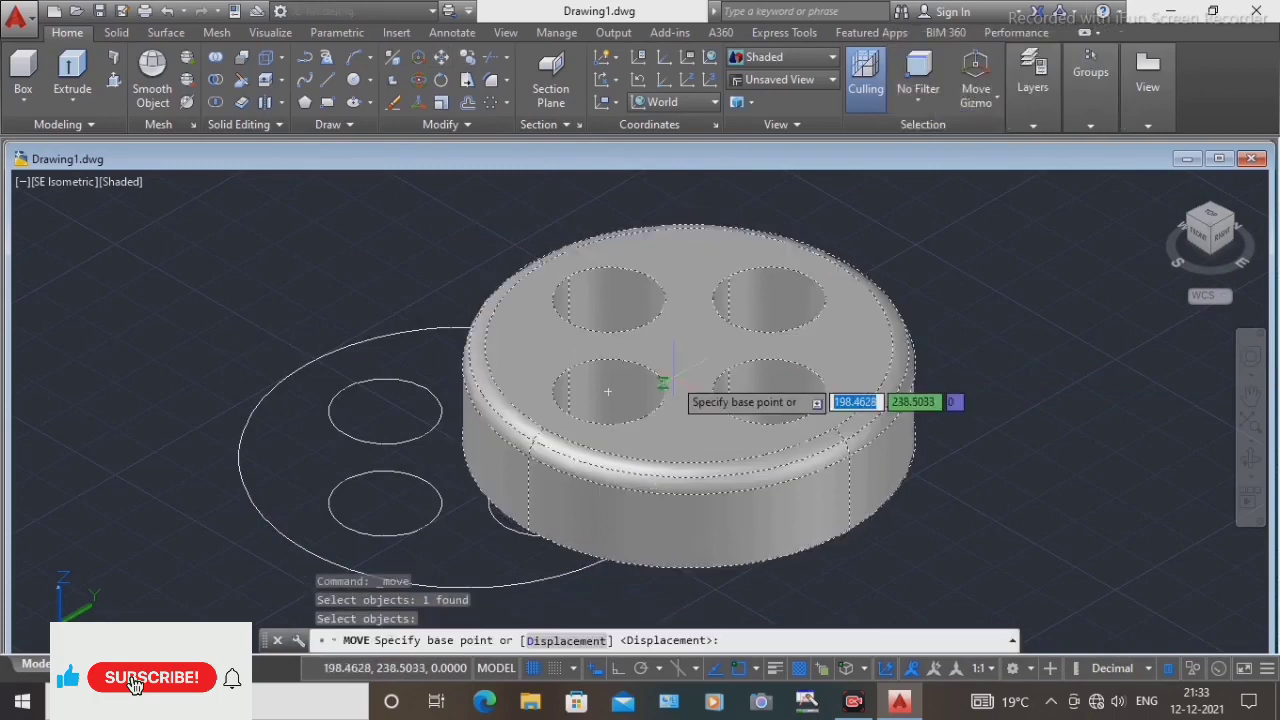
pyautogui.click(665, 380)
pyautogui.click(981, 342)
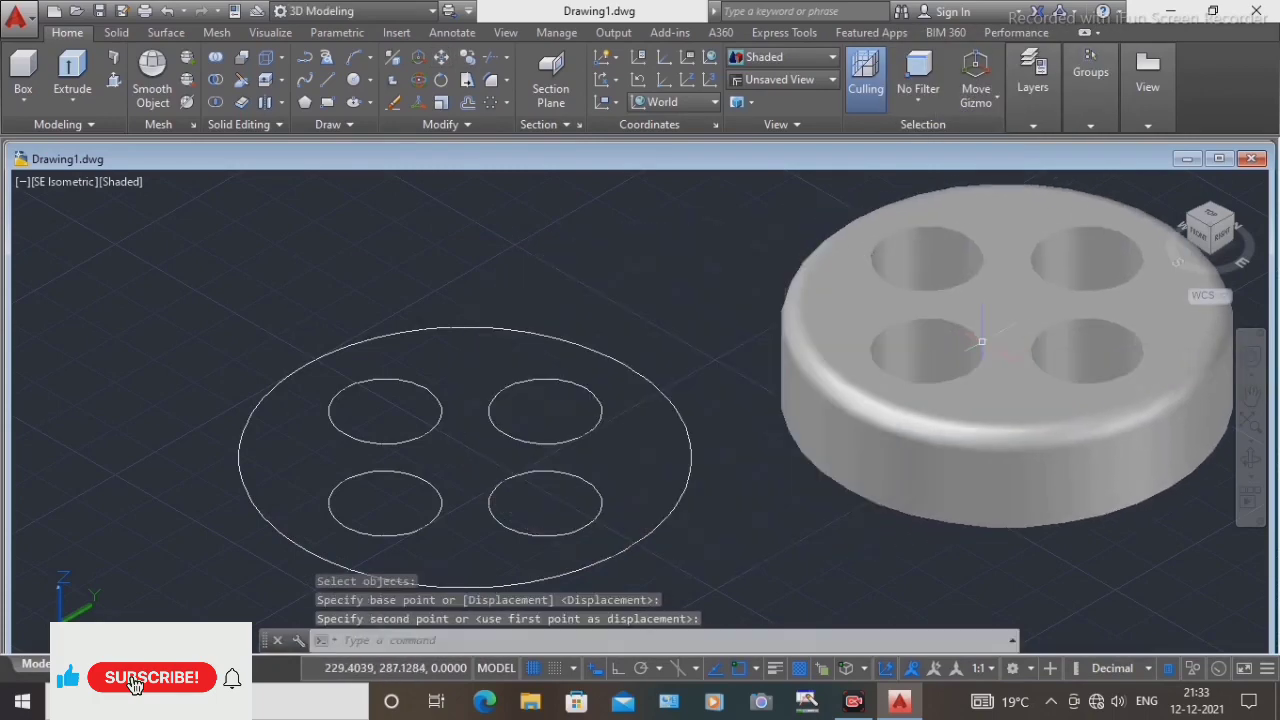
# Crossing-select and erase the five leftover outline circles
pyautogui.click(678, 338)
pyautogui.click(210, 555)
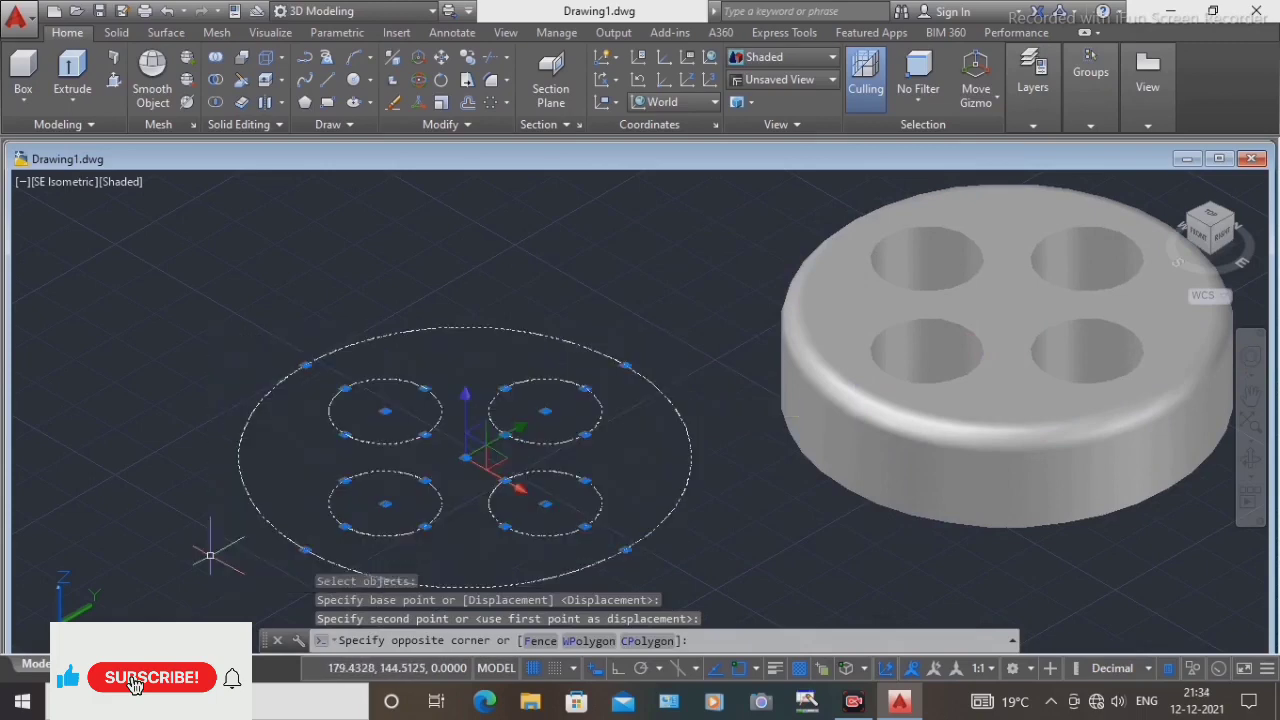
pyautogui.click(394, 104)
pyautogui.moveTo(949, 386)
pyautogui.mouseDown(button='middle')
pyautogui.moveTo(803, 386)
pyautogui.moveTo(516, 358)
pyautogui.moveTo(523, 349)
pyautogui.moveTo(553, 412)
pyautogui.mouseUp(button='middle')
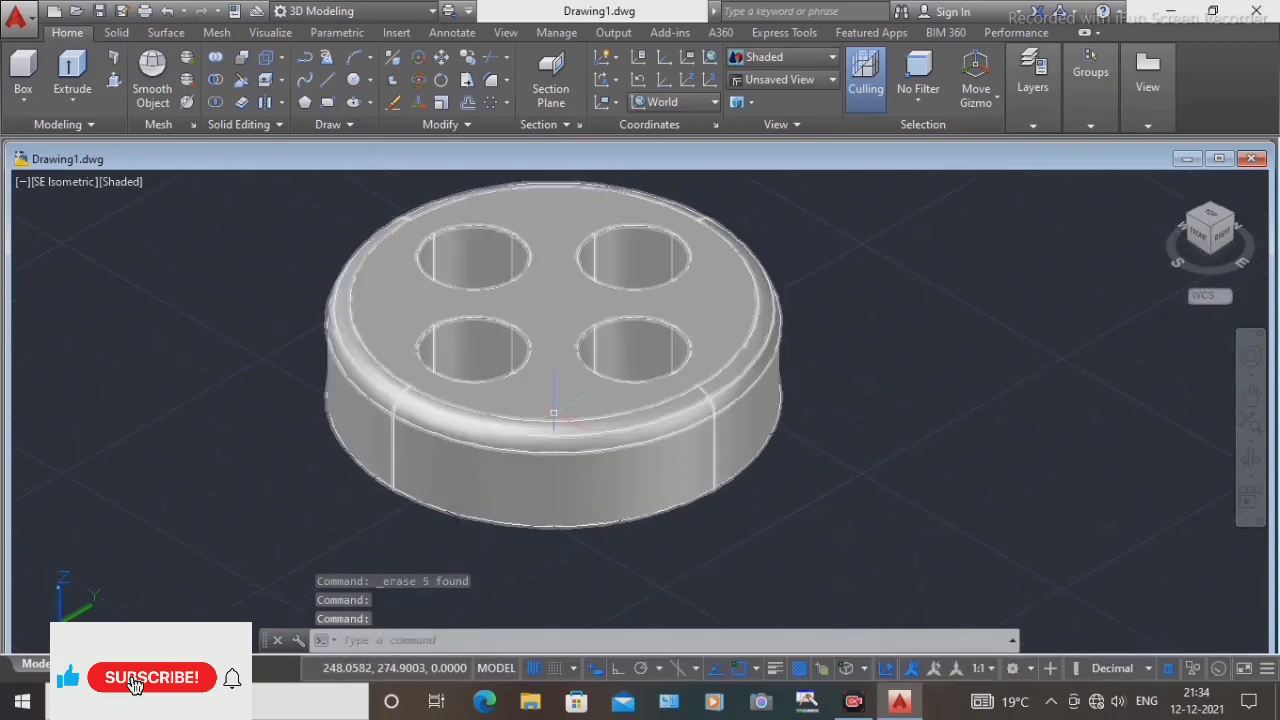
# Fillet the disc's bottom outer edge with the 4.0000 radius
pyautogui.click(491, 83)
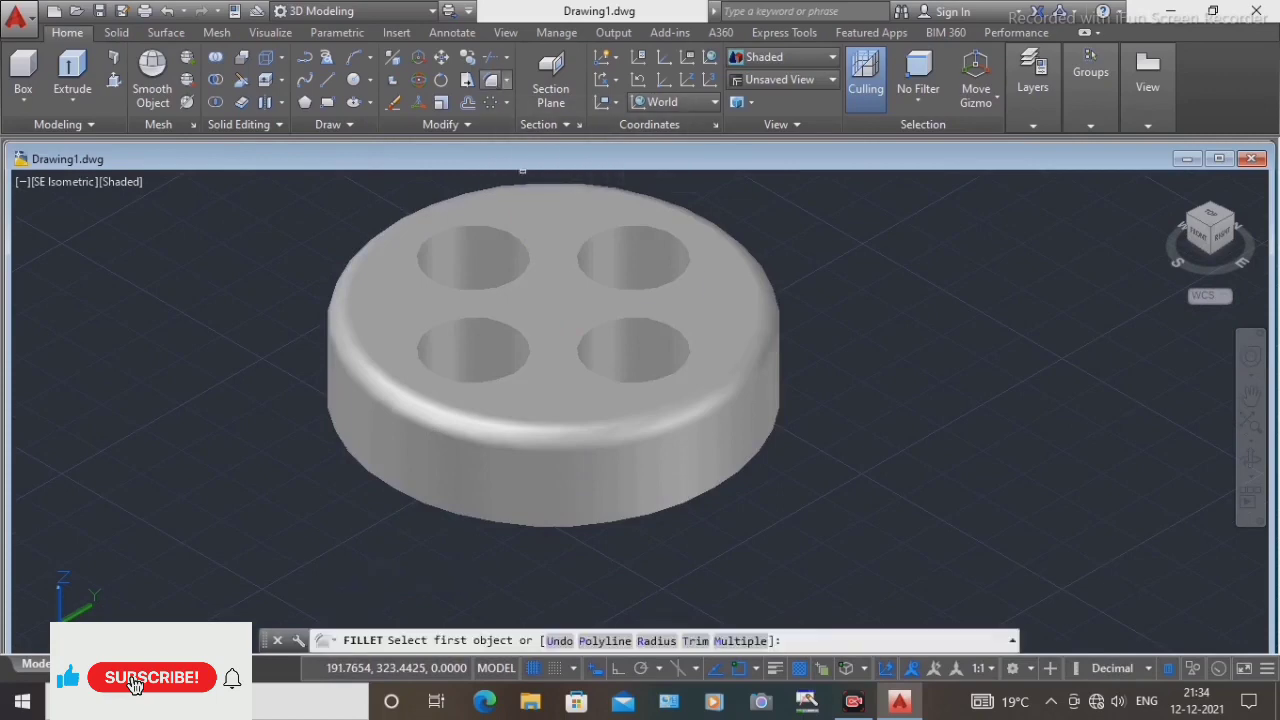
pyautogui.click(656, 518)
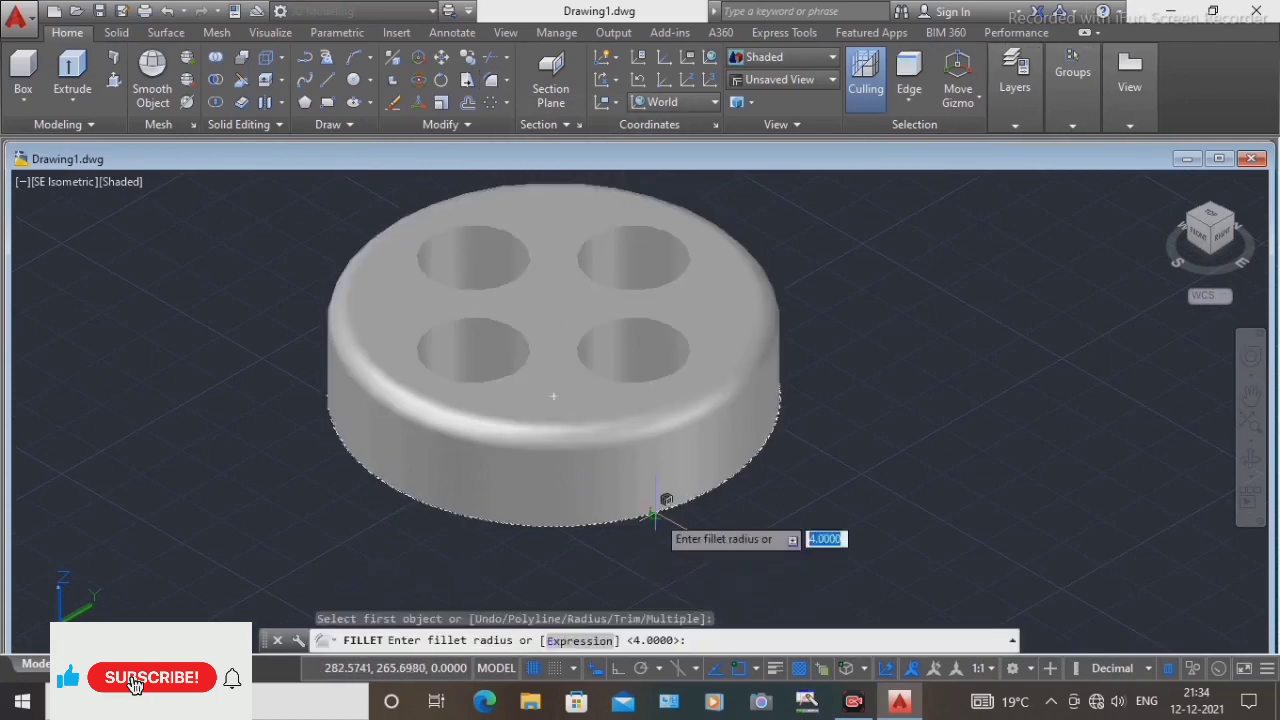
pyautogui.rightClick(862, 423)
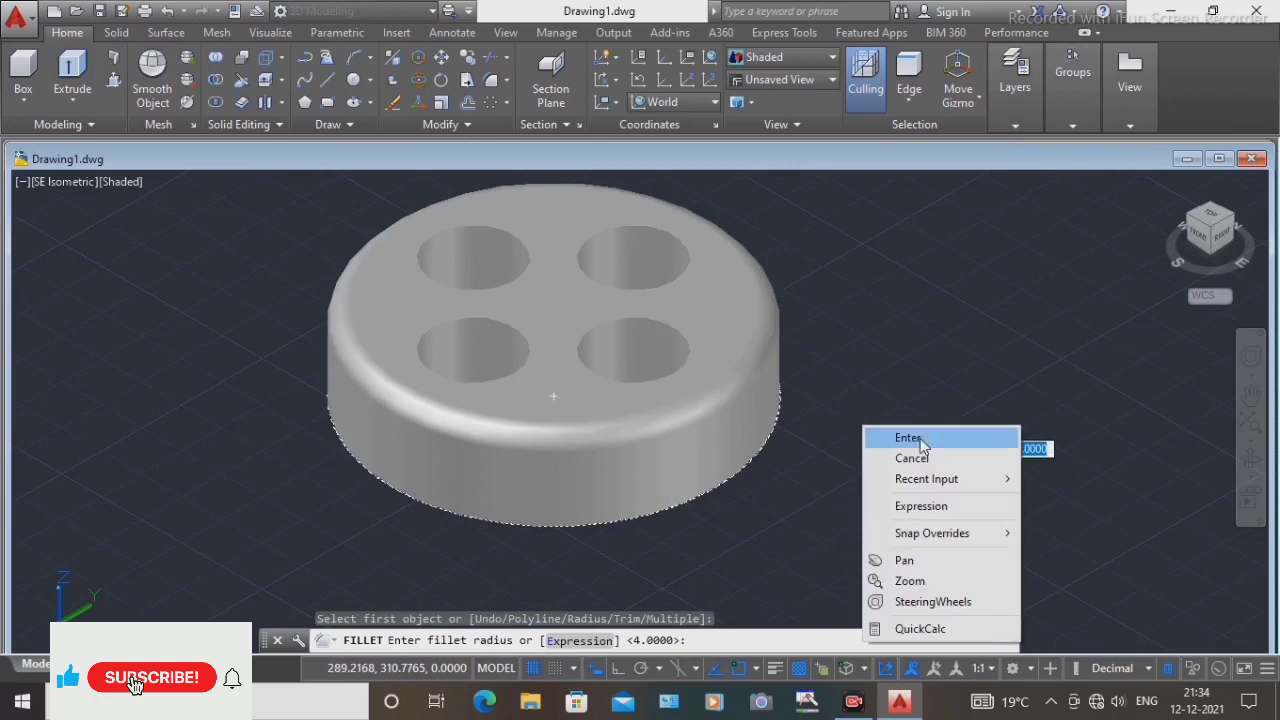
pyautogui.click(898, 435)
pyautogui.click(658, 519)
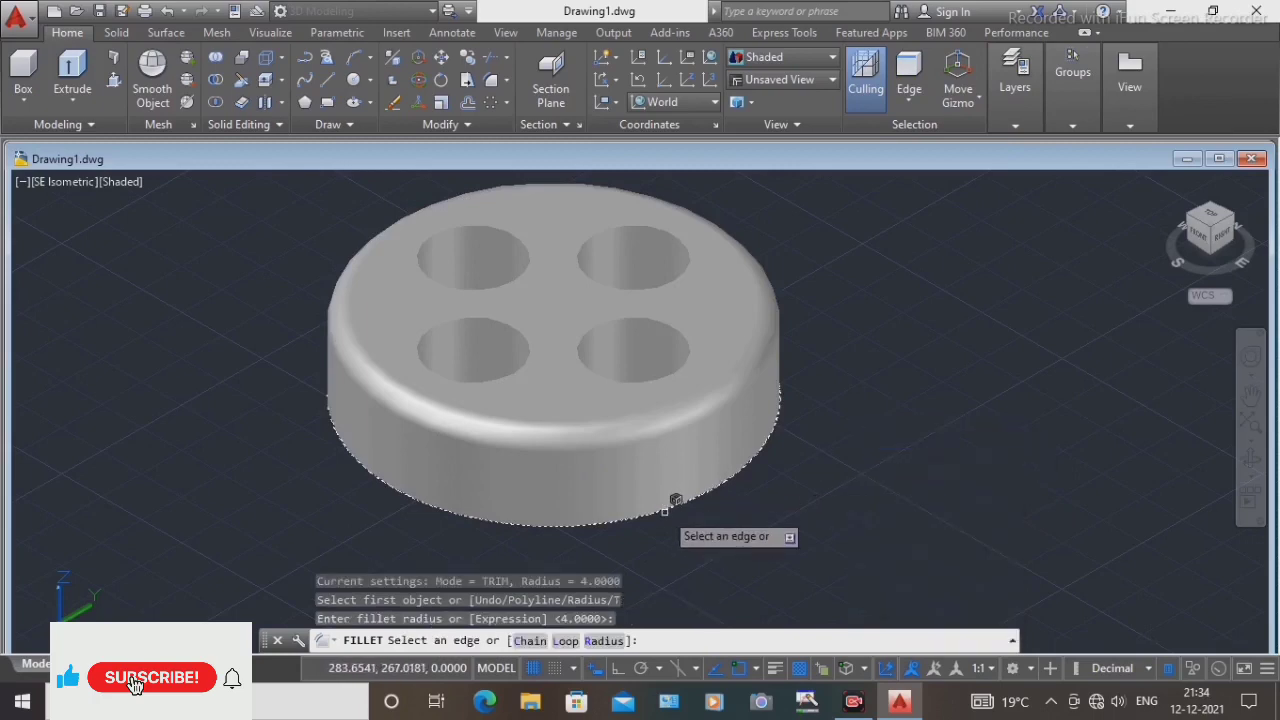
pyautogui.rightClick(898, 380)
pyautogui.click(928, 395)
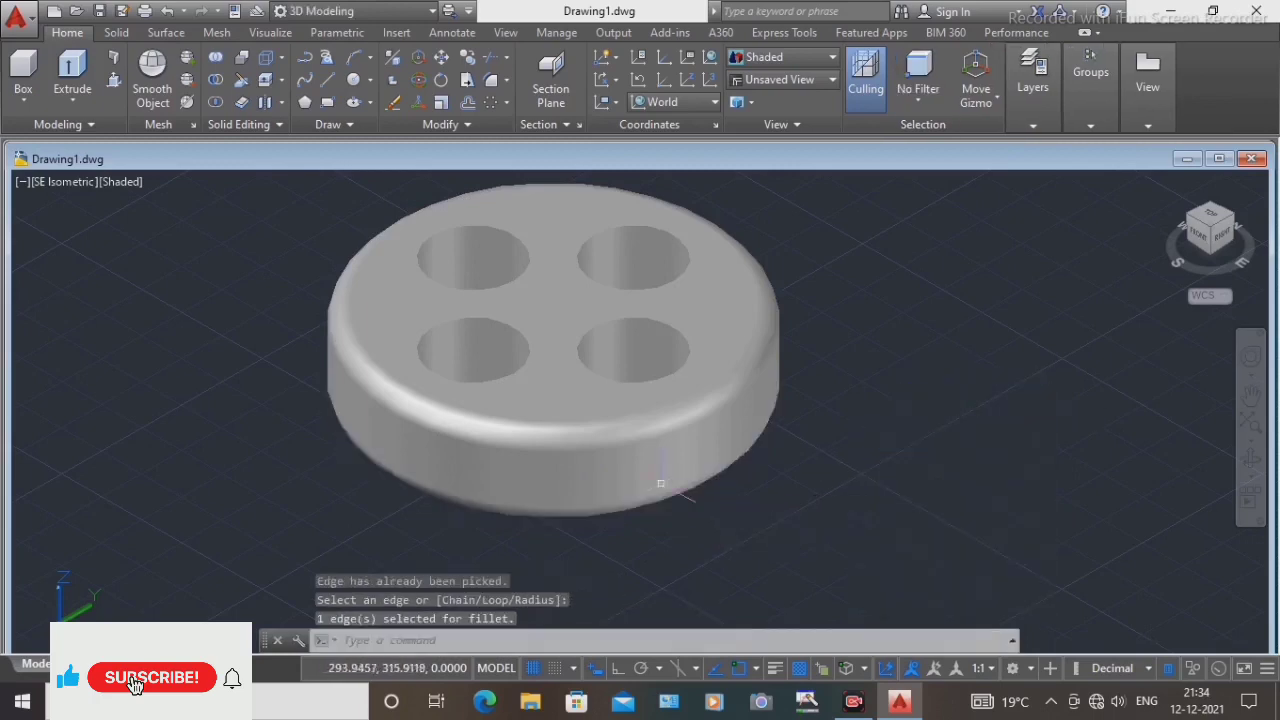
# Pan and zoom around the disc to inspect the rounded rims
pyautogui.scroll(2, 608, 463)
pyautogui.scroll(-3, 608, 463)
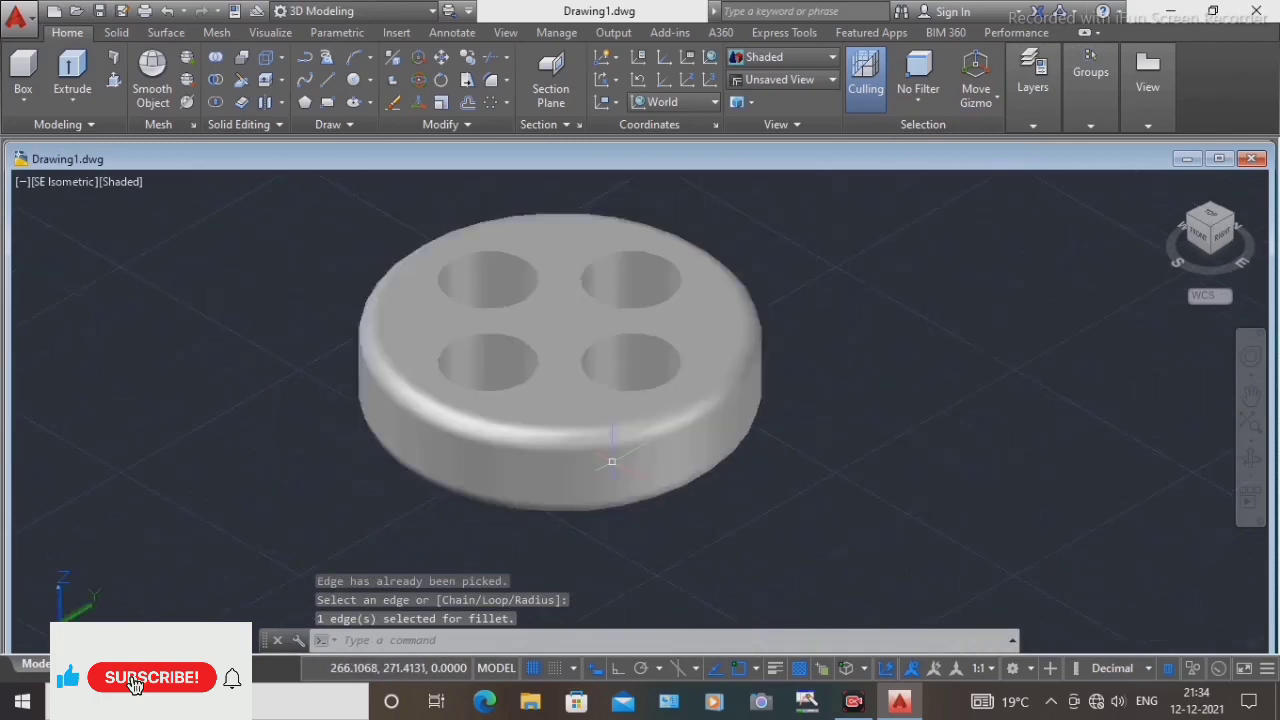
pyautogui.moveTo(652, 375); pyautogui.dragTo(658, 400, button='middle')
pyautogui.scroll(3, 658, 400)
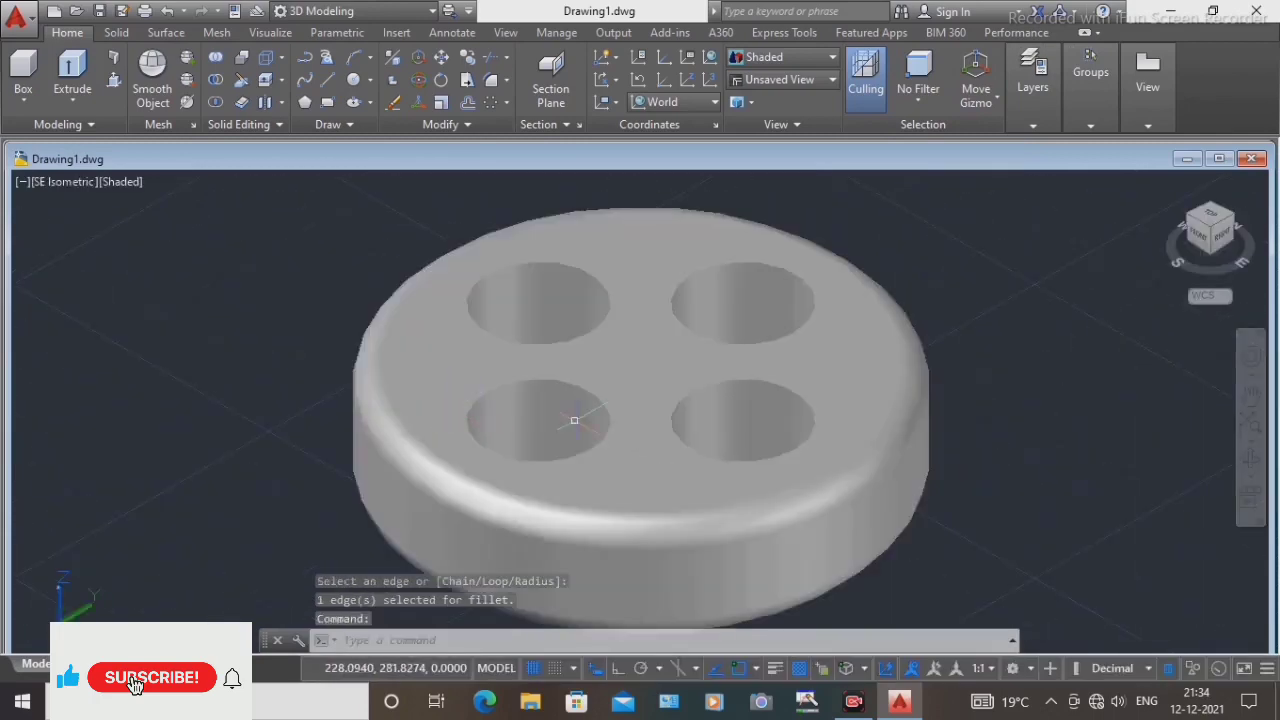
pyautogui.press('Escape')
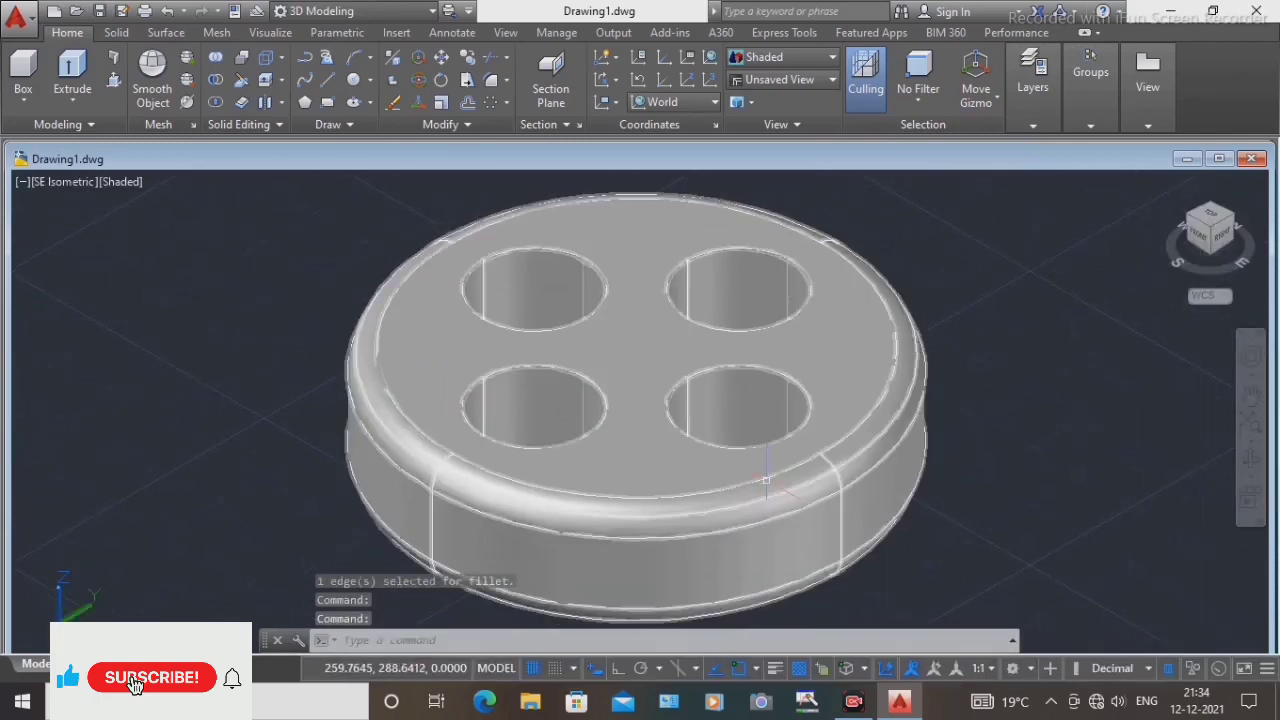
pyautogui.moveTo(785, 497); pyautogui.dragTo(676, 478, button='middle')
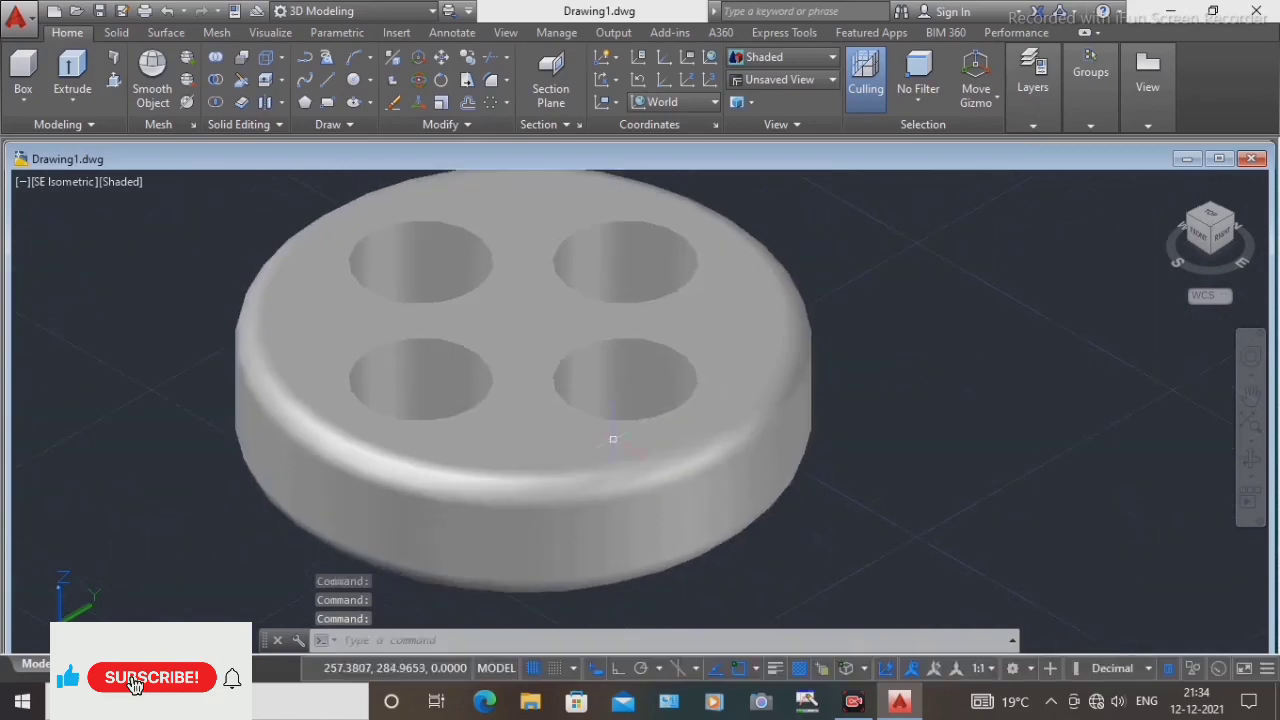
pyautogui.moveTo(857, 337); pyautogui.dragTo(878, 376, button='middle')
pyautogui.moveTo(521, 357); pyautogui.dragTo(551, 354, button='middle')
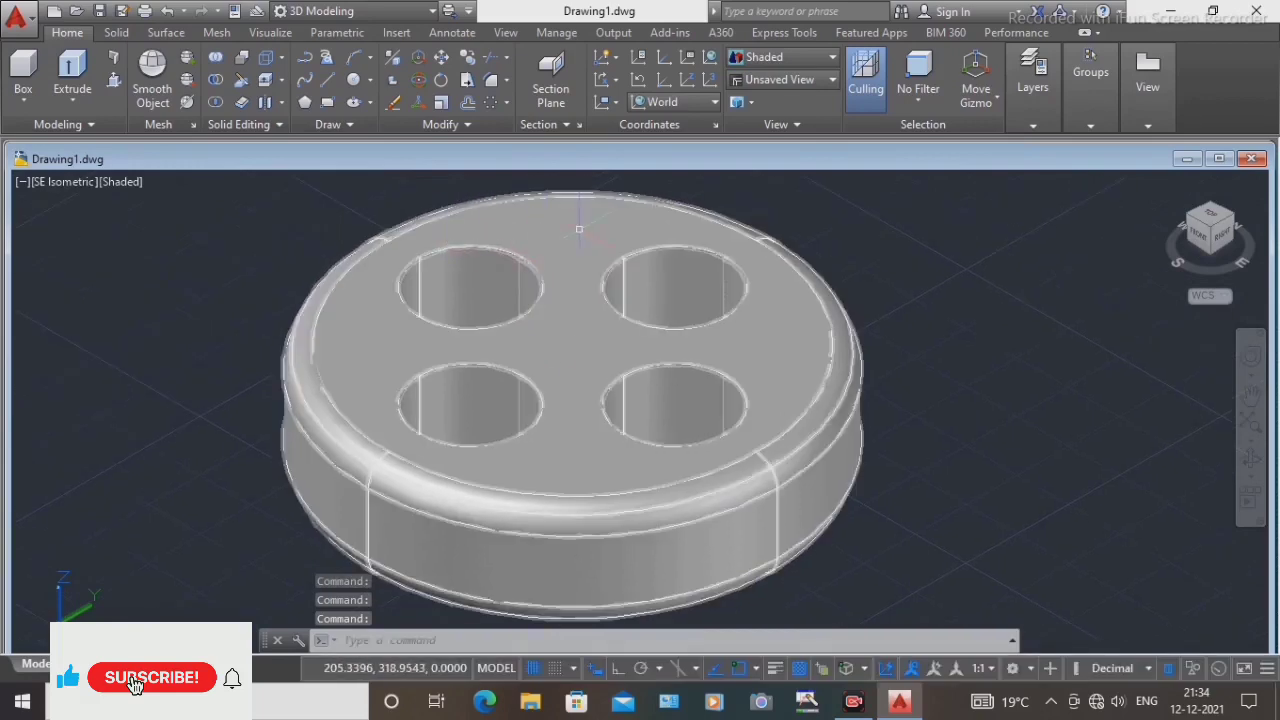
# Fillet the top rims of the two right-hand holes with a 1.5 radius
pyautogui.click(507, 80)
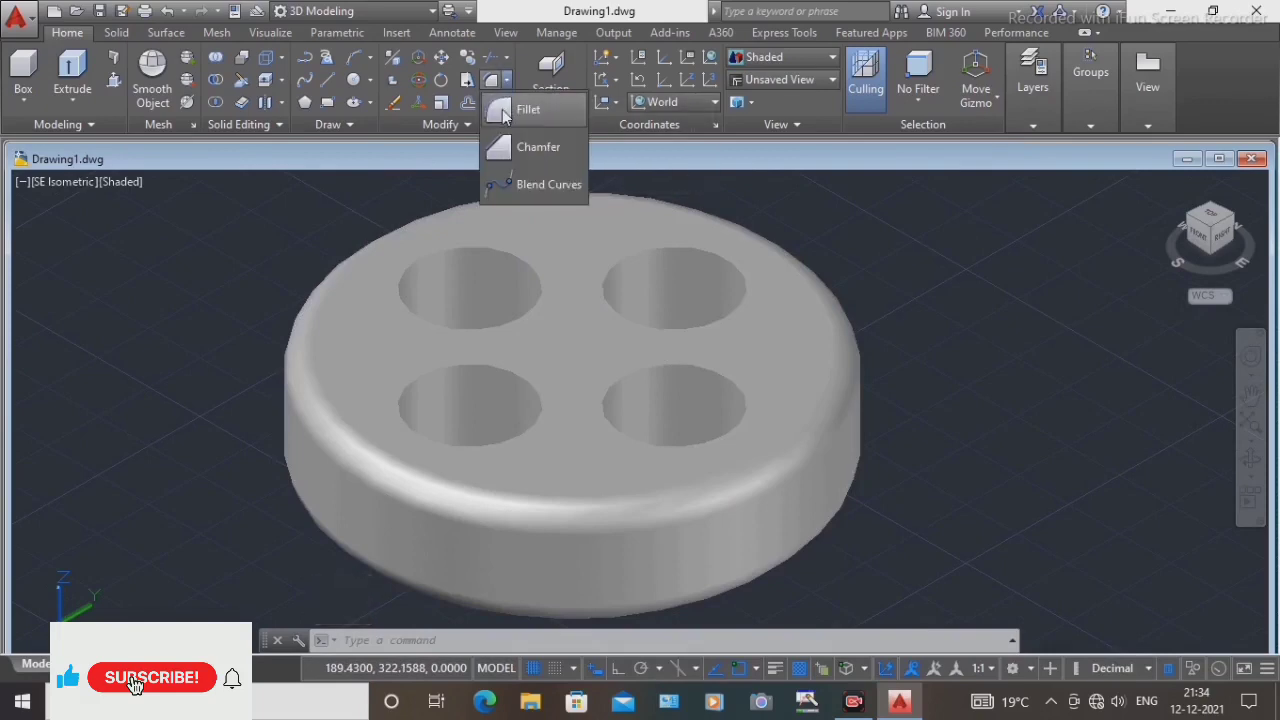
pyautogui.click(508, 111)
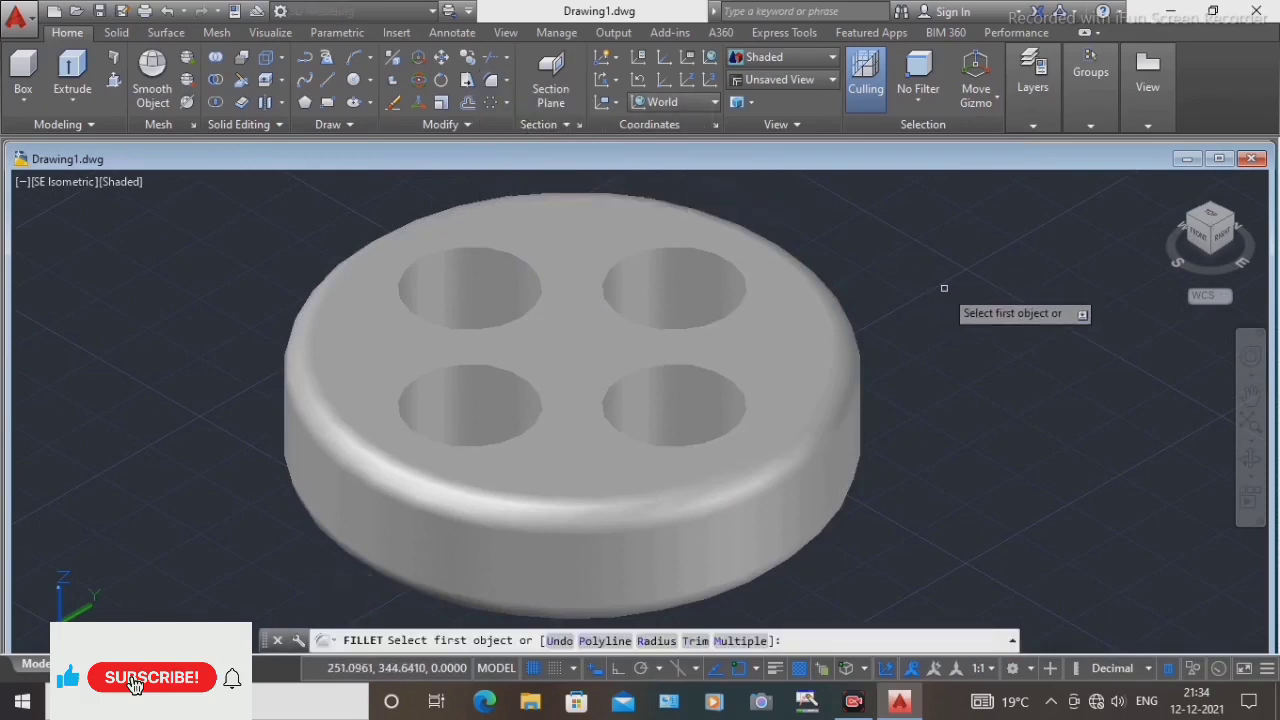
pyautogui.click(657, 645)
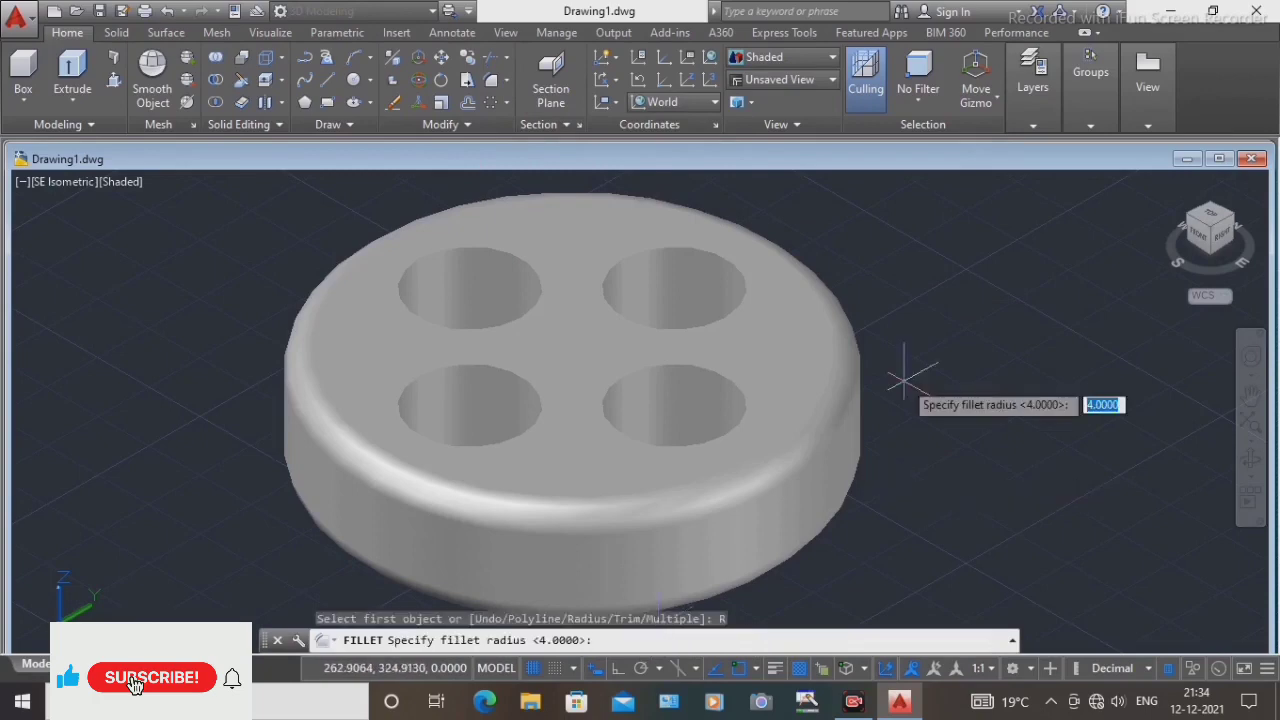
pyautogui.write('1.5')
pyautogui.press('Return')
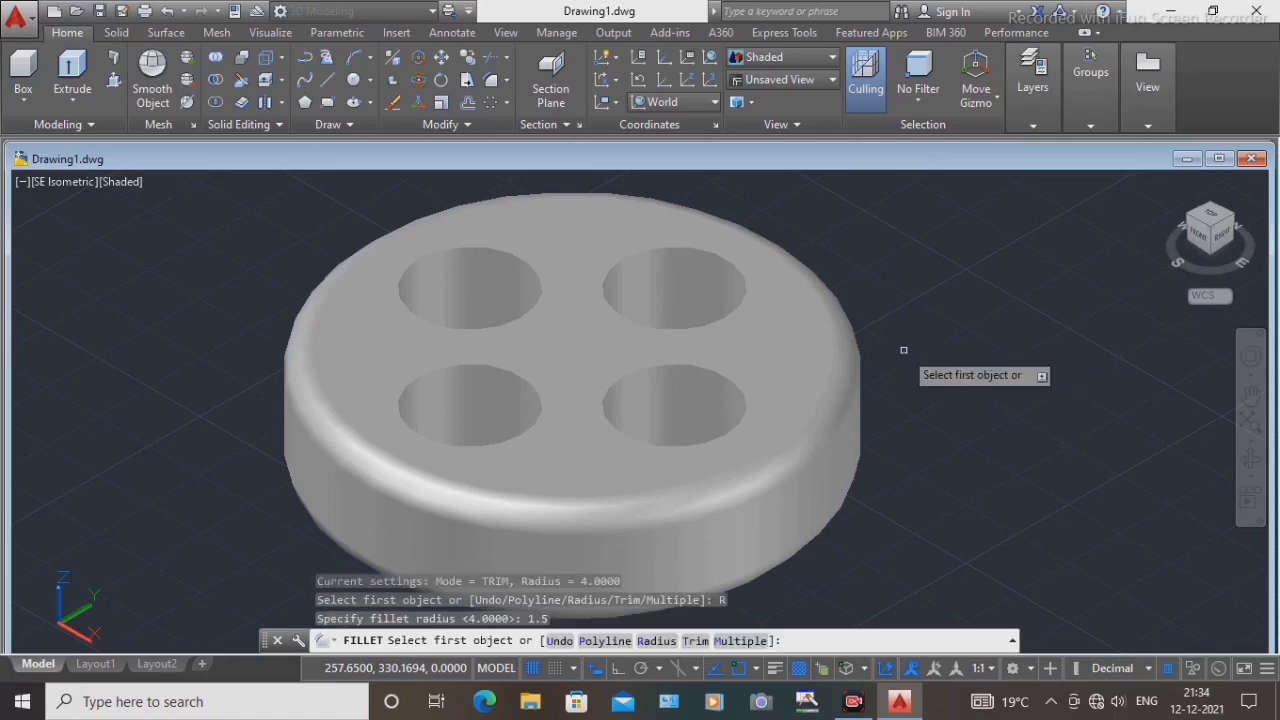
pyautogui.click(728, 259)
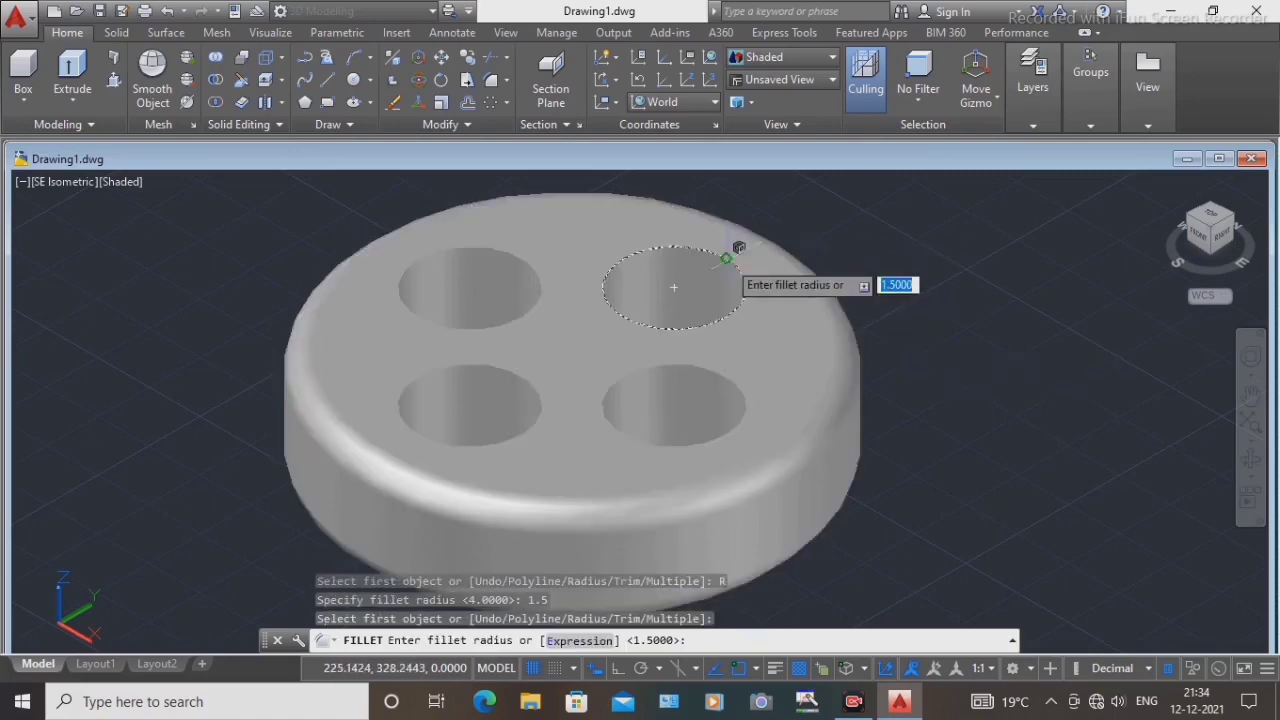
pyautogui.rightClick(815, 244)
pyautogui.click(877, 258)
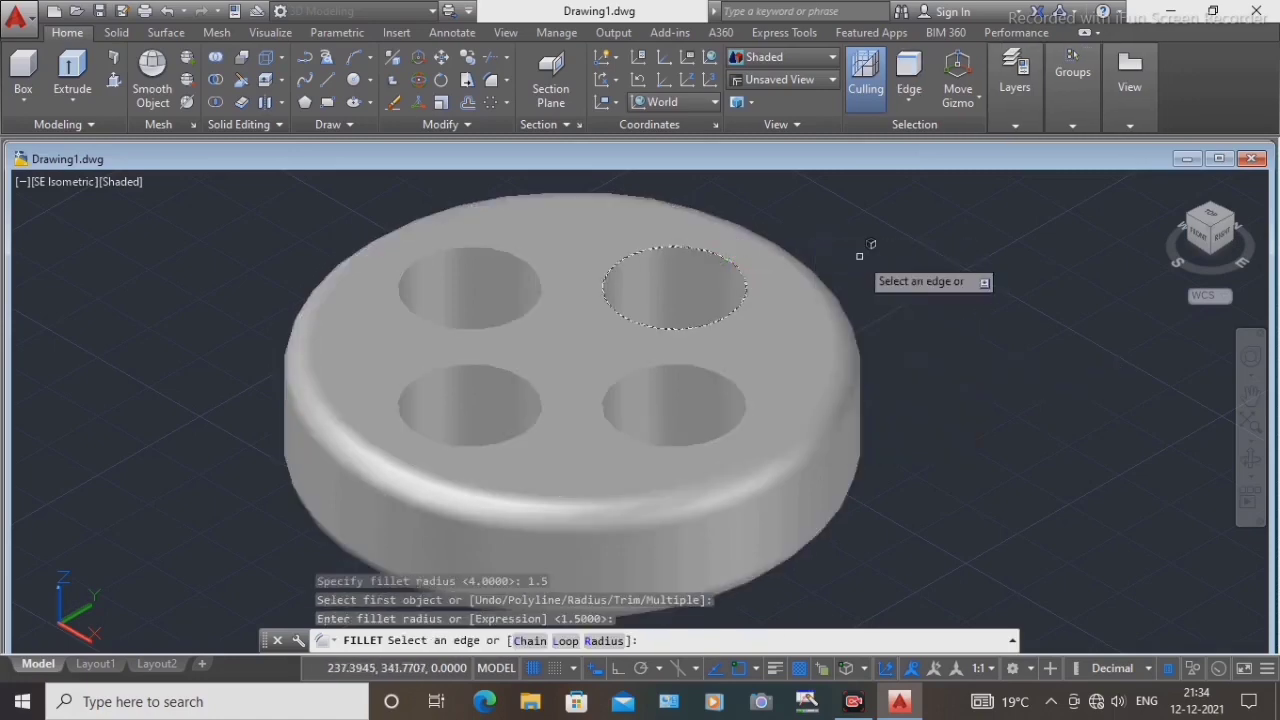
pyautogui.click(745, 410)
pyautogui.rightClick(880, 265)
pyautogui.click(912, 277)
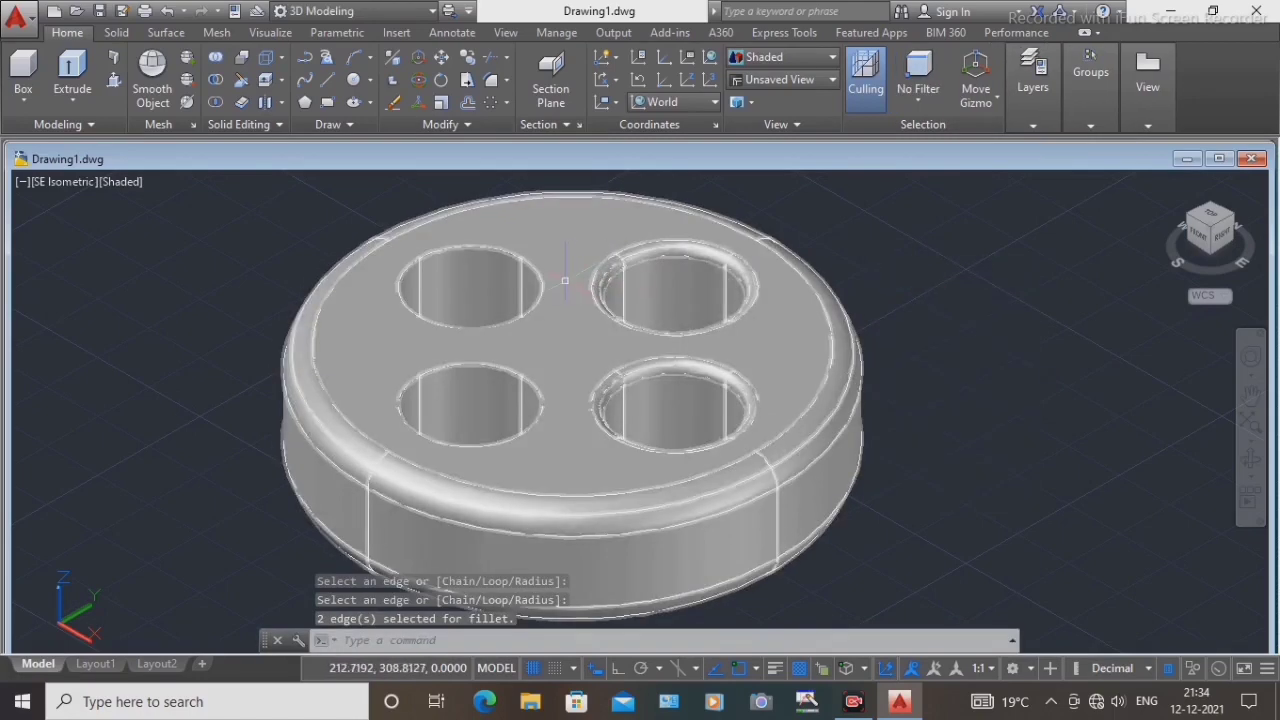
# Fillet the top-left hole's rim with the same 1.5 radius
pyautogui.press('Return')
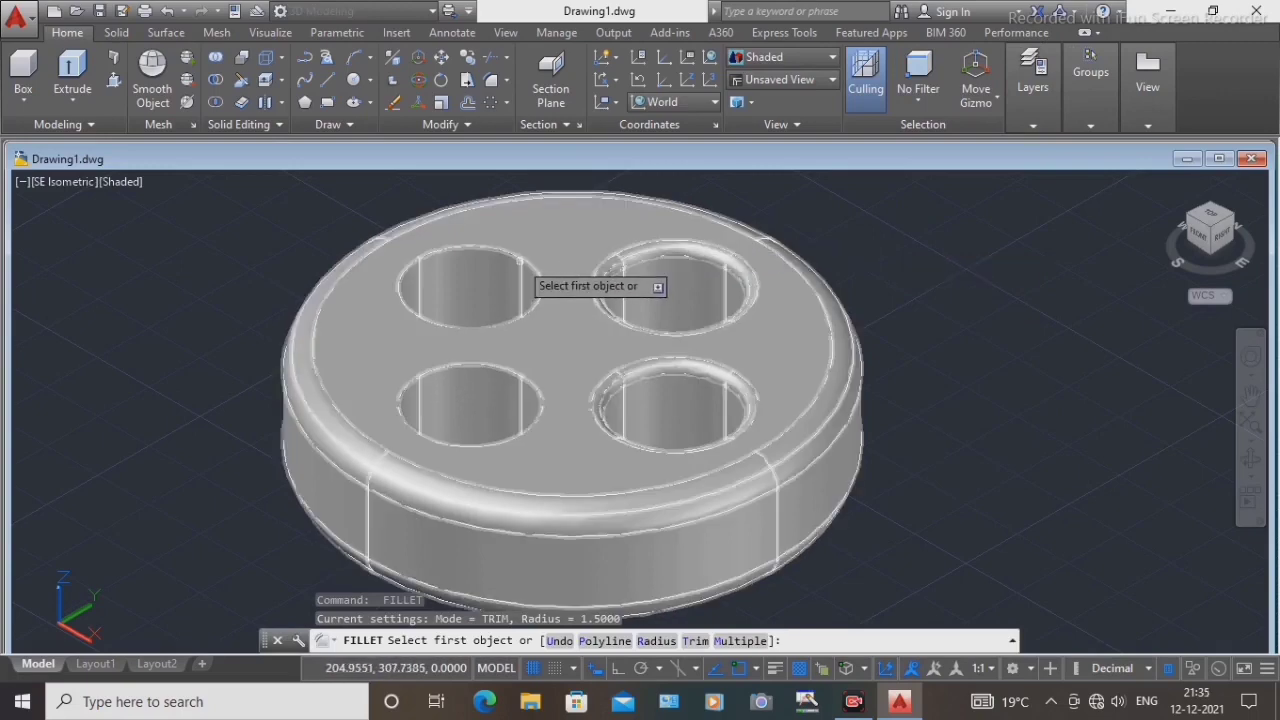
pyautogui.click(520, 262)
pyautogui.rightClick(866, 218)
pyautogui.click(900, 229)
pyautogui.click(509, 236)
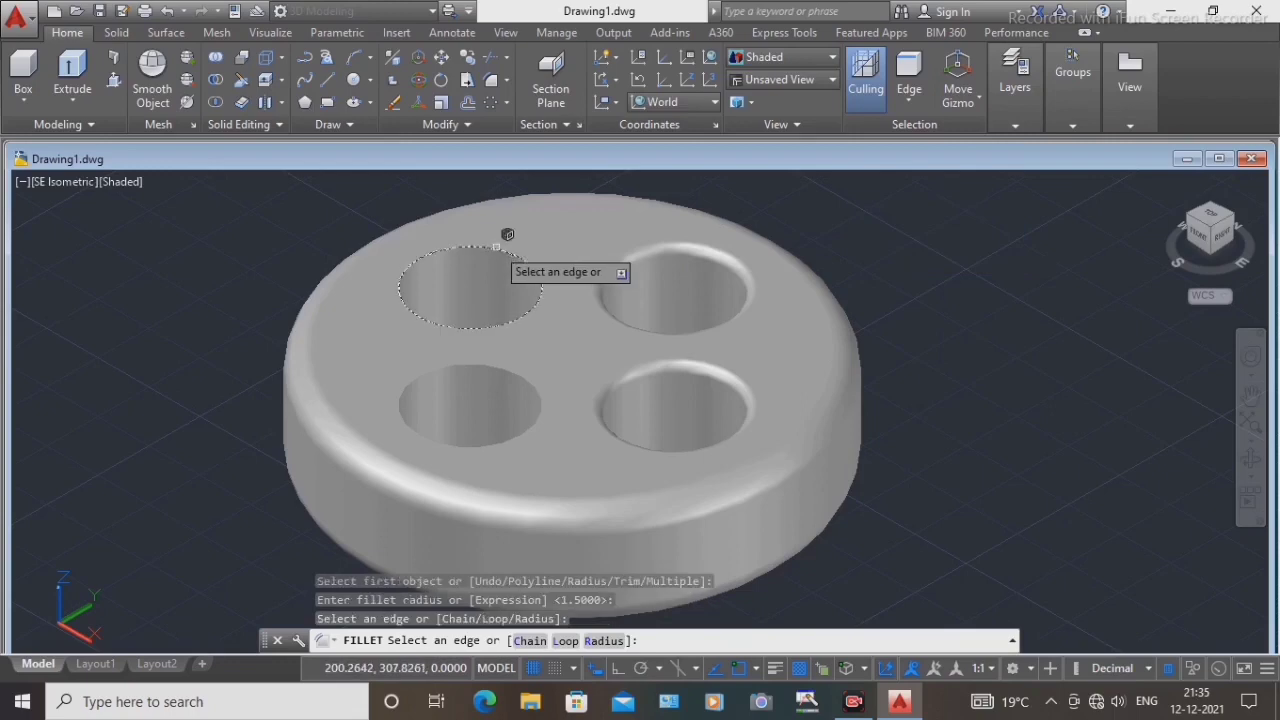
pyautogui.rightClick(840, 230)
pyautogui.click(890, 244)
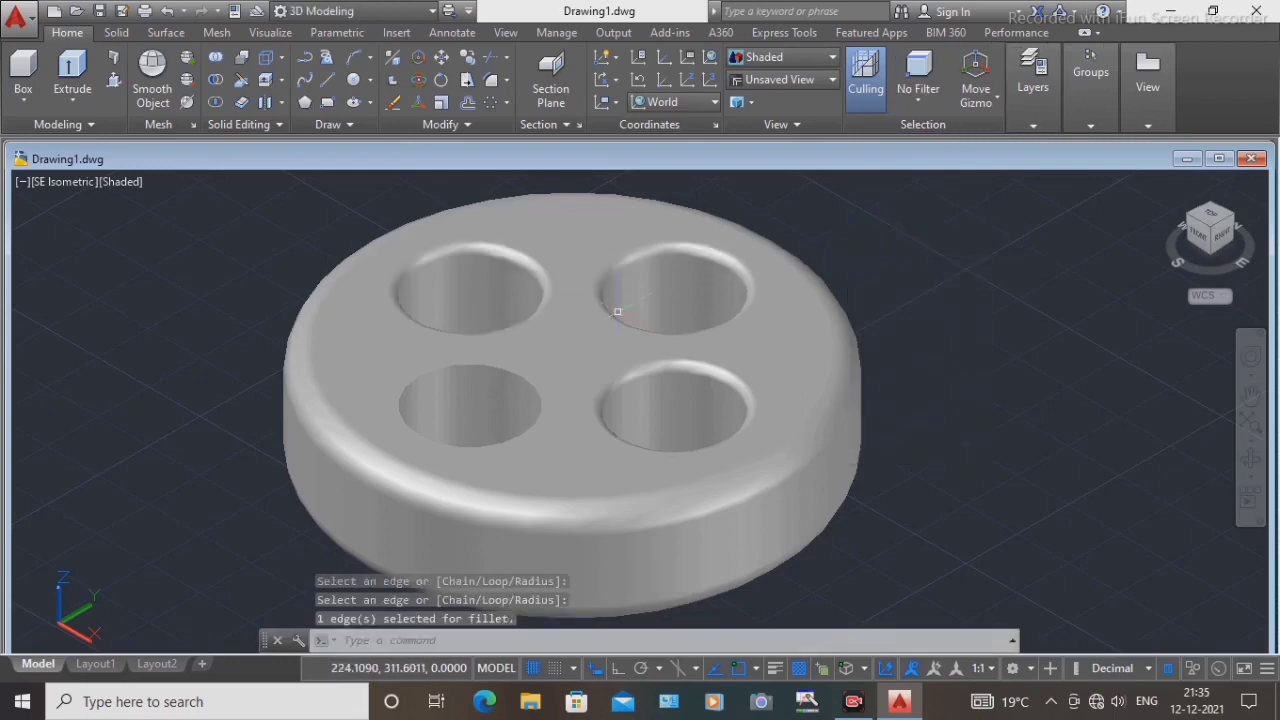
# Fillet the lower-left hole's rim with the 1.5 radius
pyautogui.press('Return')
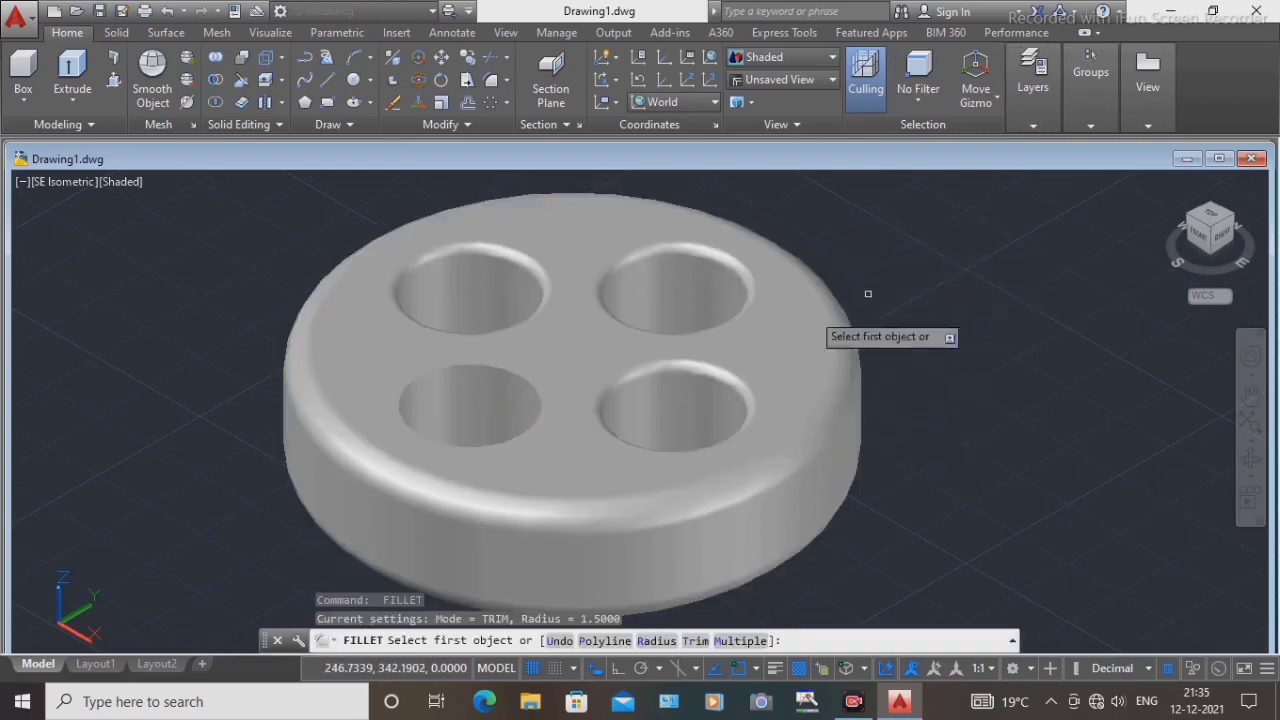
pyautogui.click(510, 369)
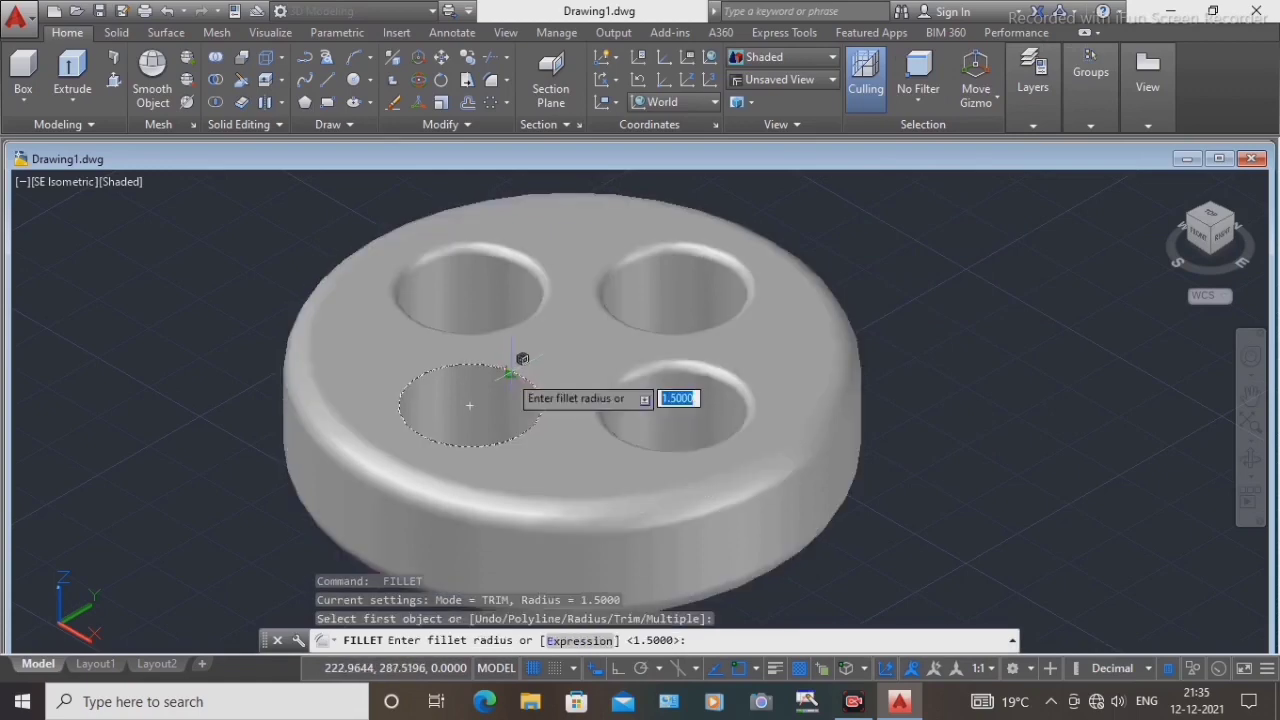
pyautogui.rightClick(920, 316)
pyautogui.click(966, 328)
pyautogui.rightClick(921, 280)
pyautogui.click(984, 291)
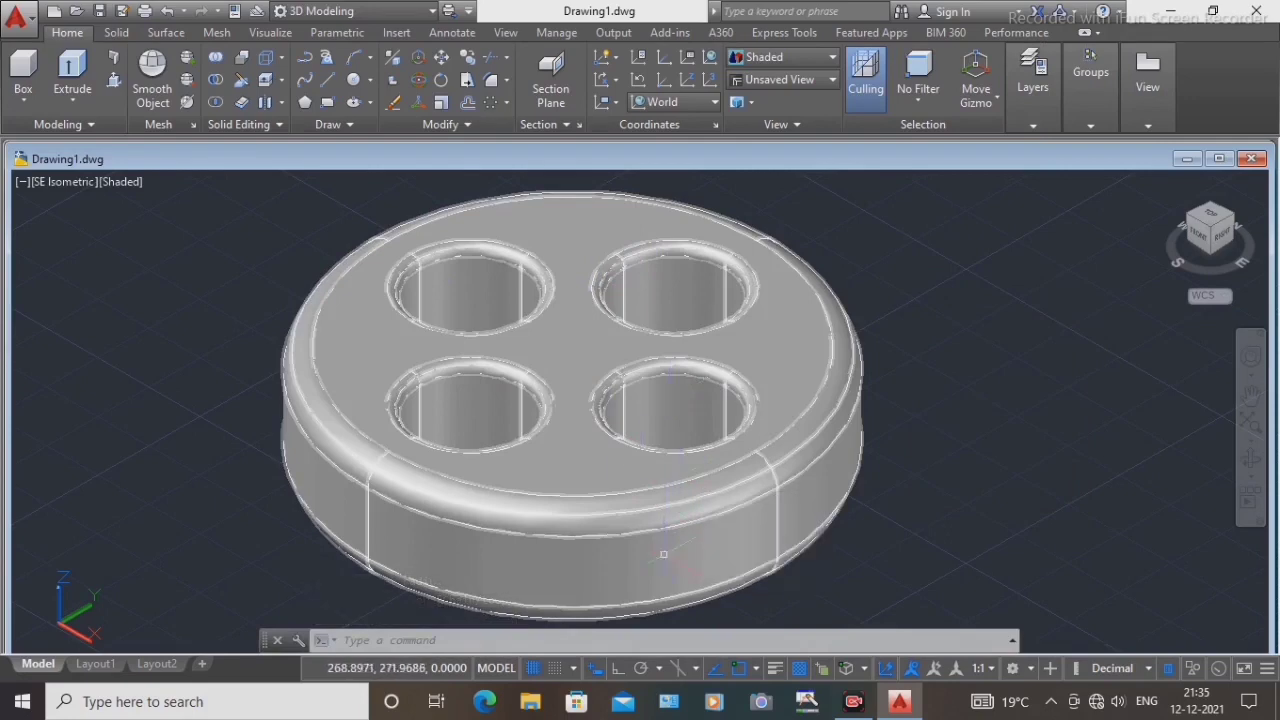
pyautogui.scroll(-2, 557, 435)
pyautogui.scroll(1, 560, 432)
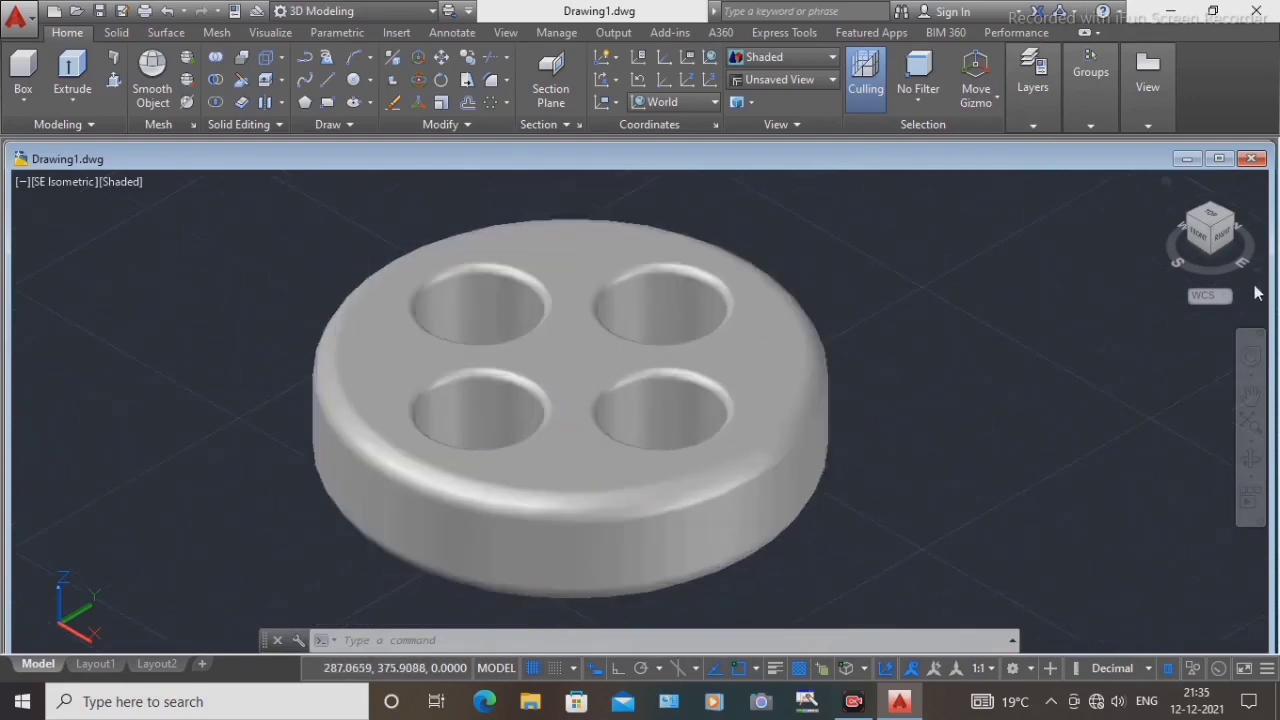
pyautogui.moveTo(586, 477); pyautogui.dragTo(643, 472, button='middle')
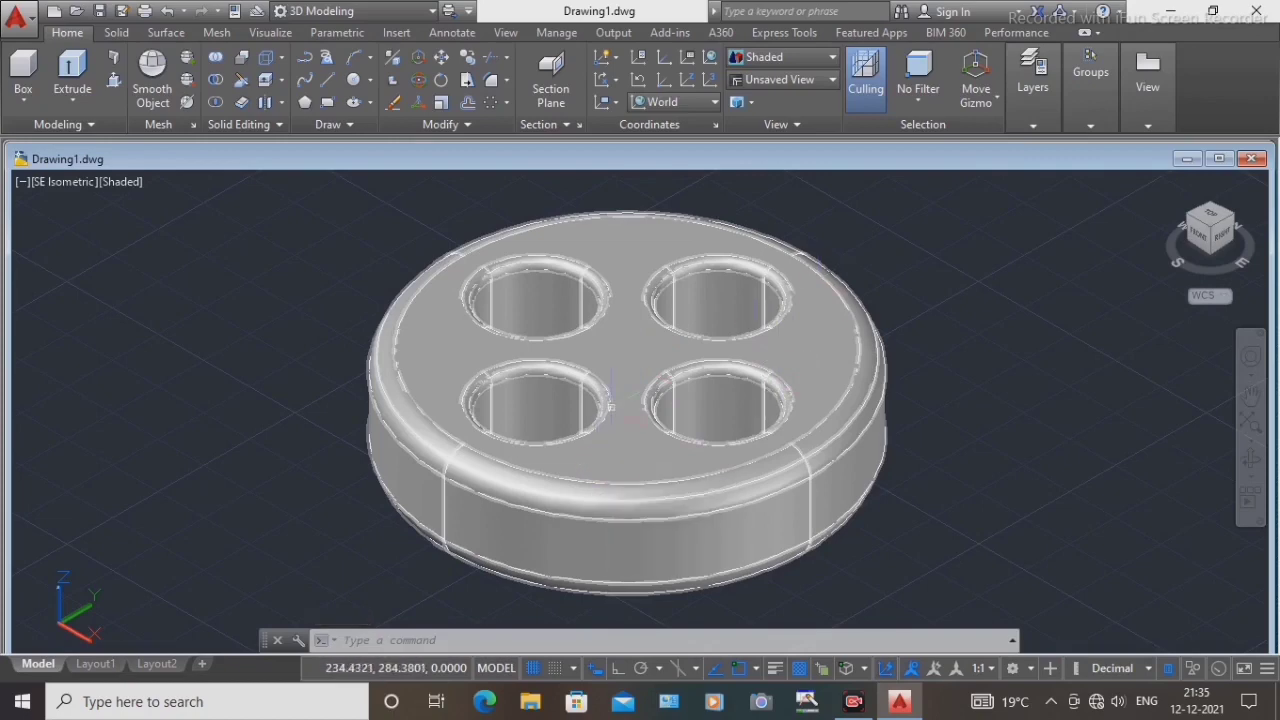
# Set the disc solid's colour to Green in Quick Properties, then deselect it
pyautogui.click(641, 366)
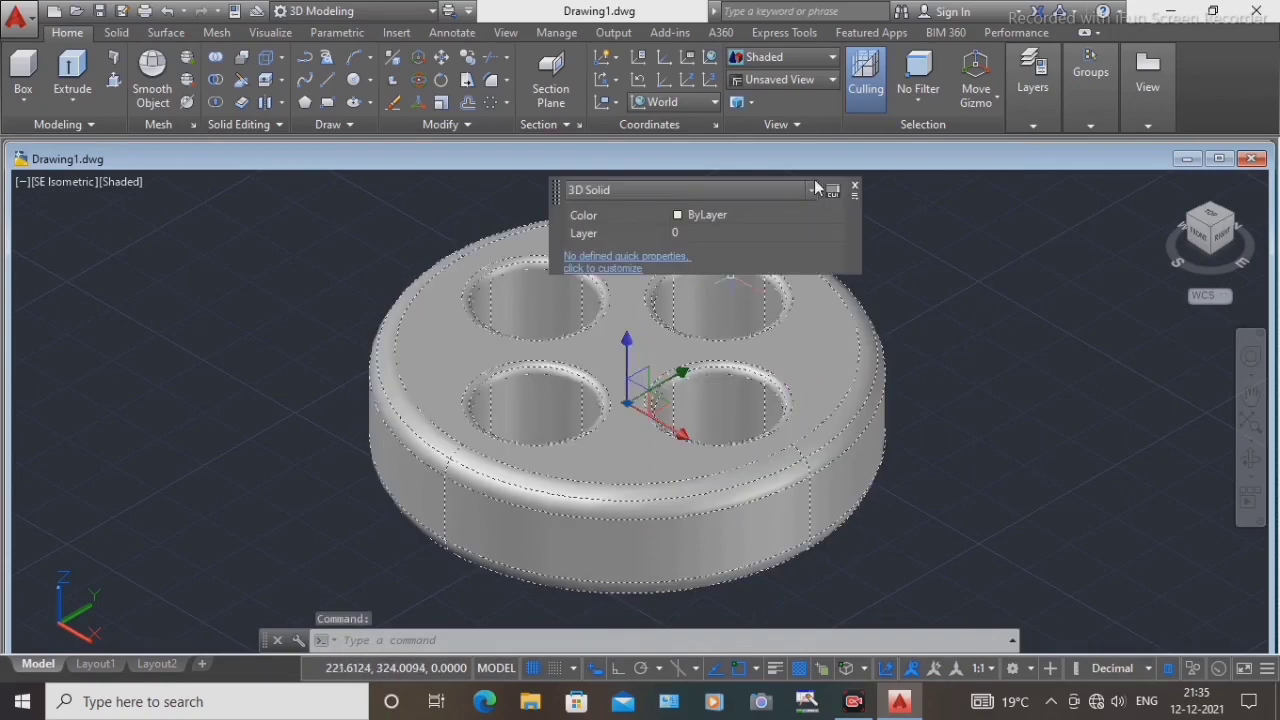
pyautogui.click(811, 215)
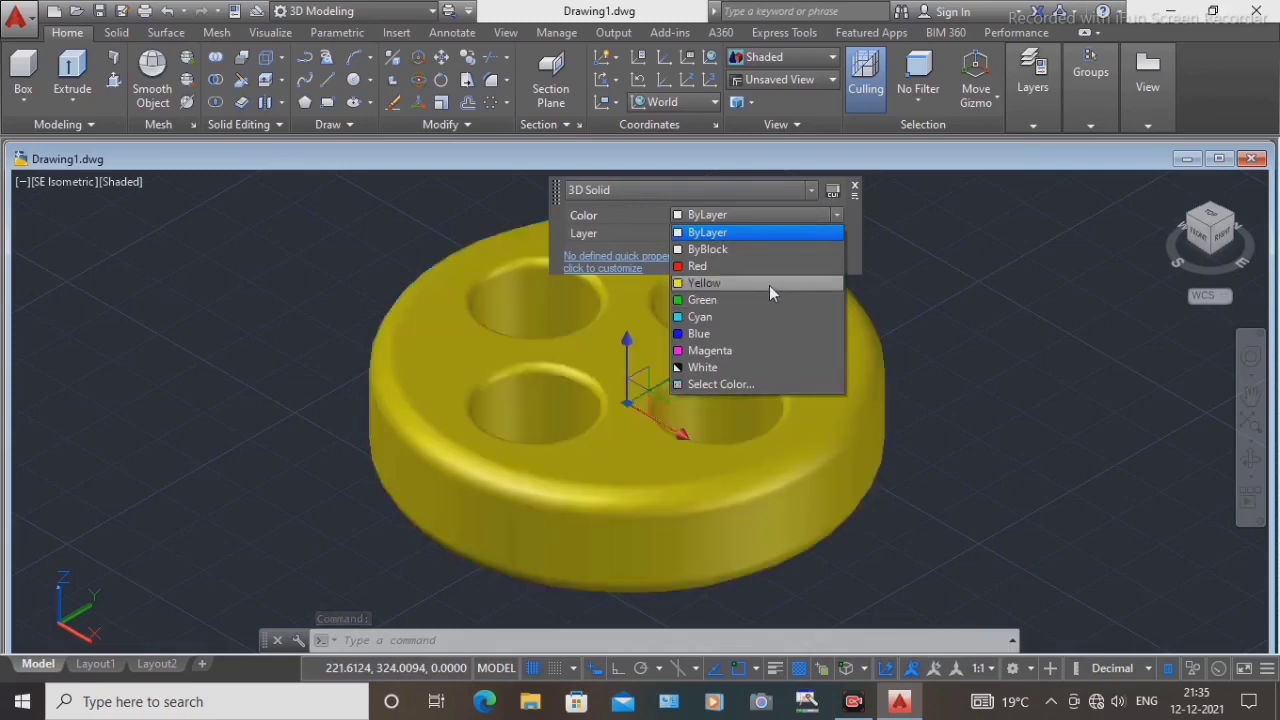
pyautogui.click(768, 284)
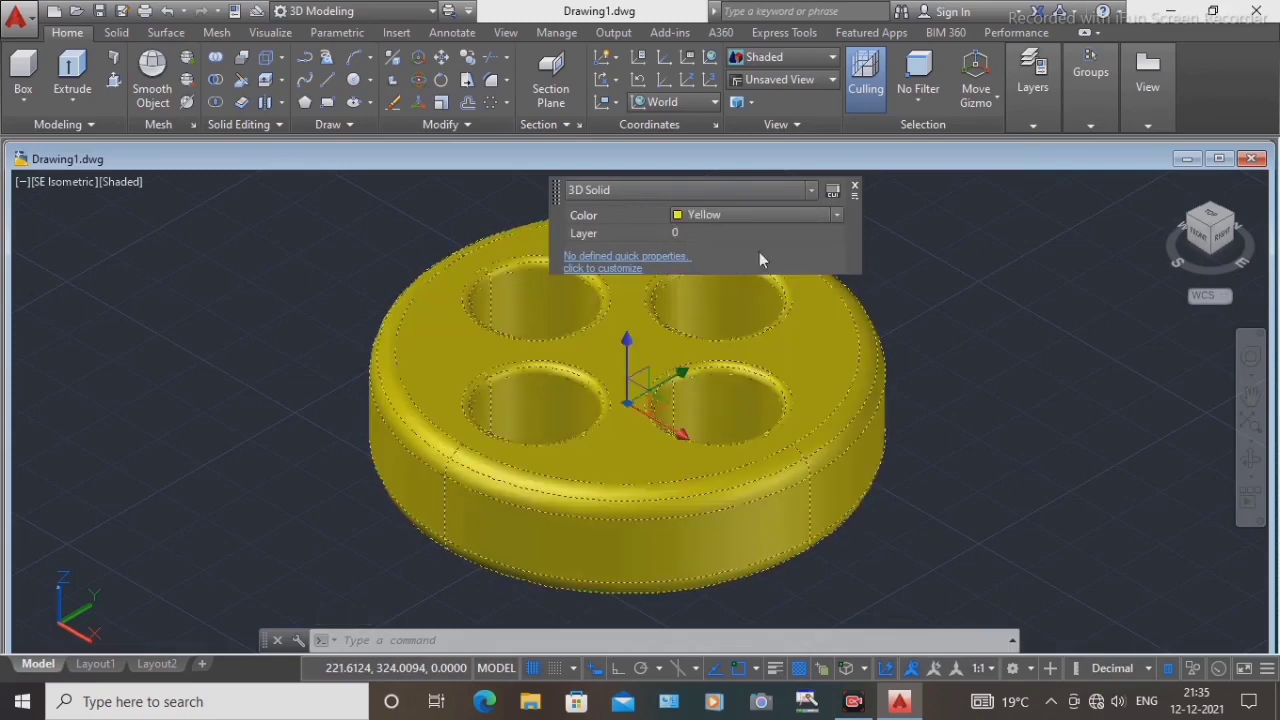
pyautogui.click(831, 214)
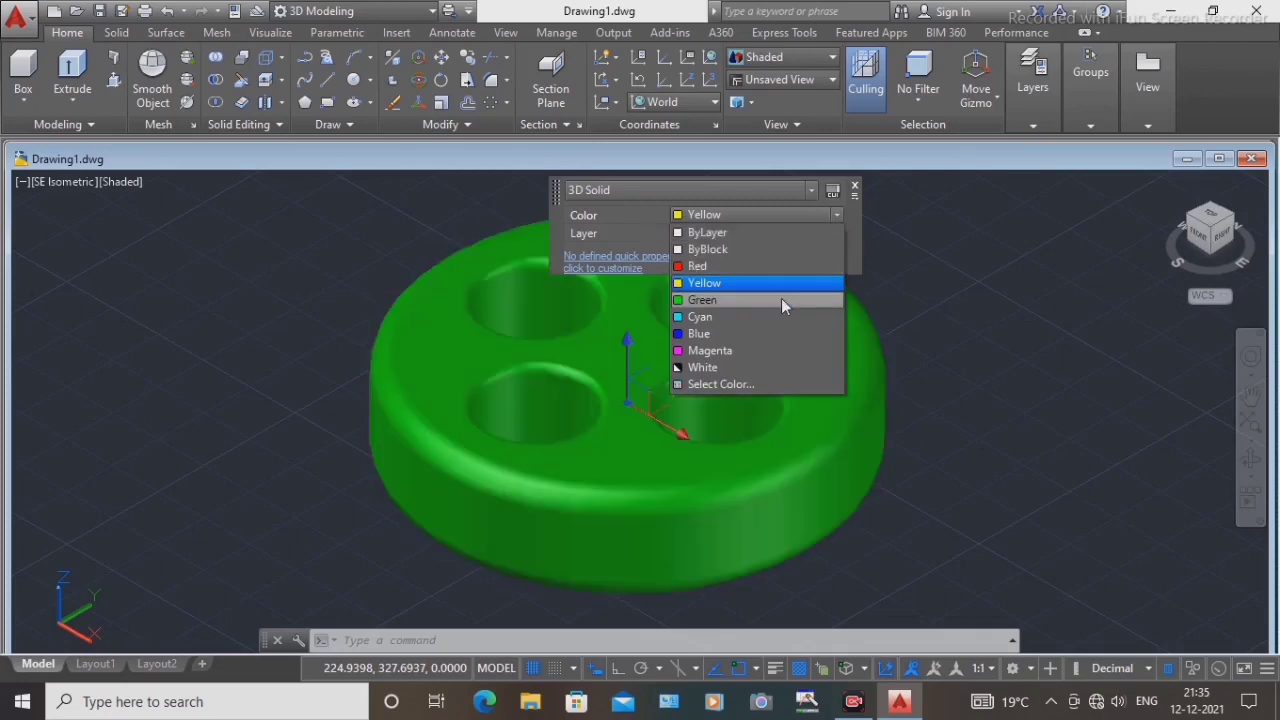
pyautogui.click(730, 299)
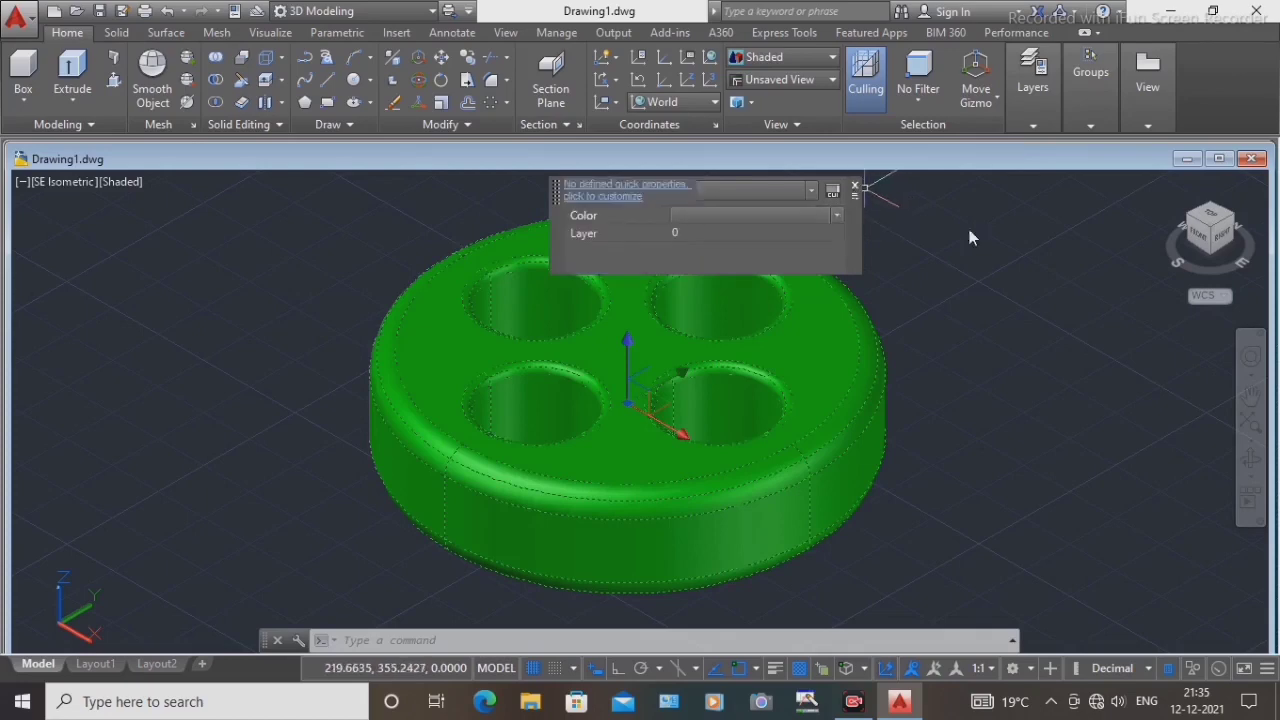
pyautogui.click(854, 187)
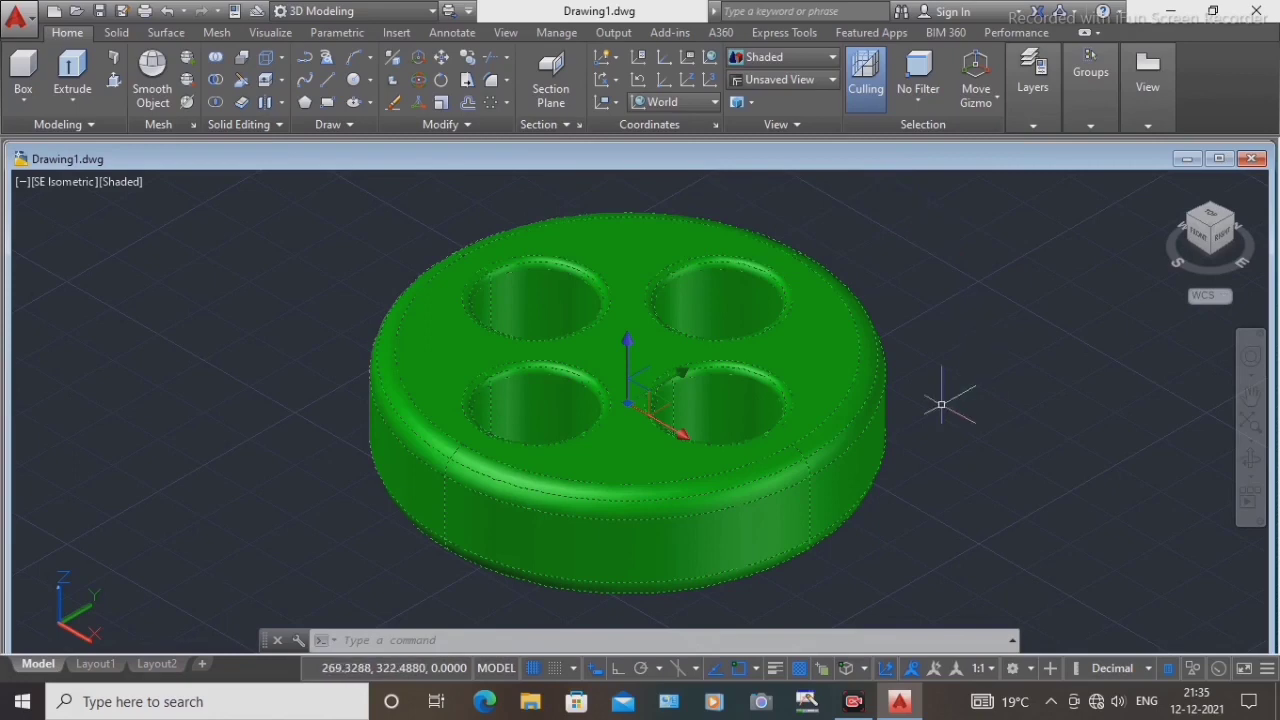
pyautogui.press('Escape')
pyautogui.scroll(2, 809, 399)
pyautogui.scroll(-3, 809, 399)
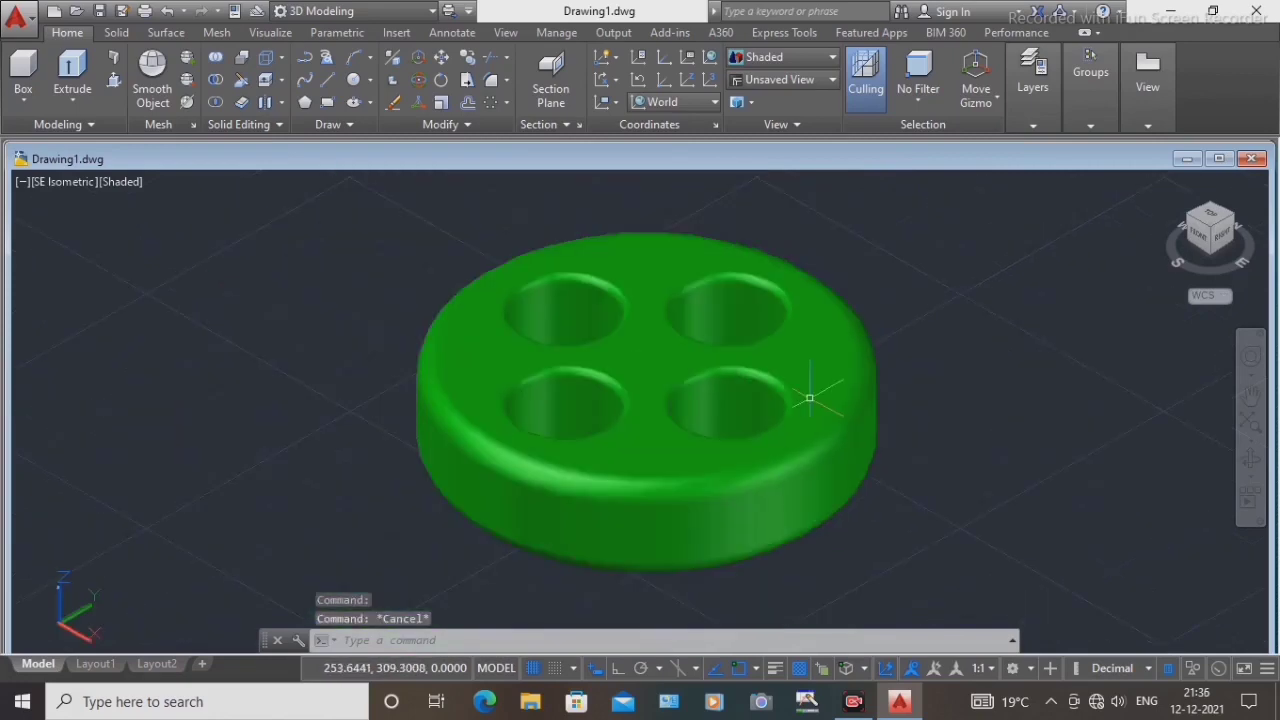